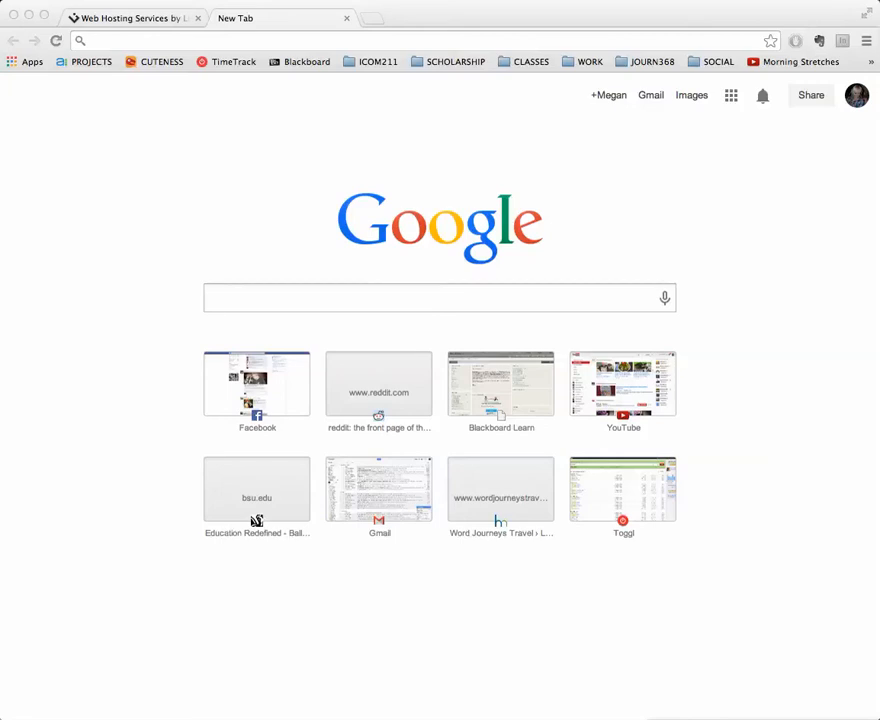
# View the Lithium Hosting home page, then return to the blank new tab
pyautogui.click(155, 19)
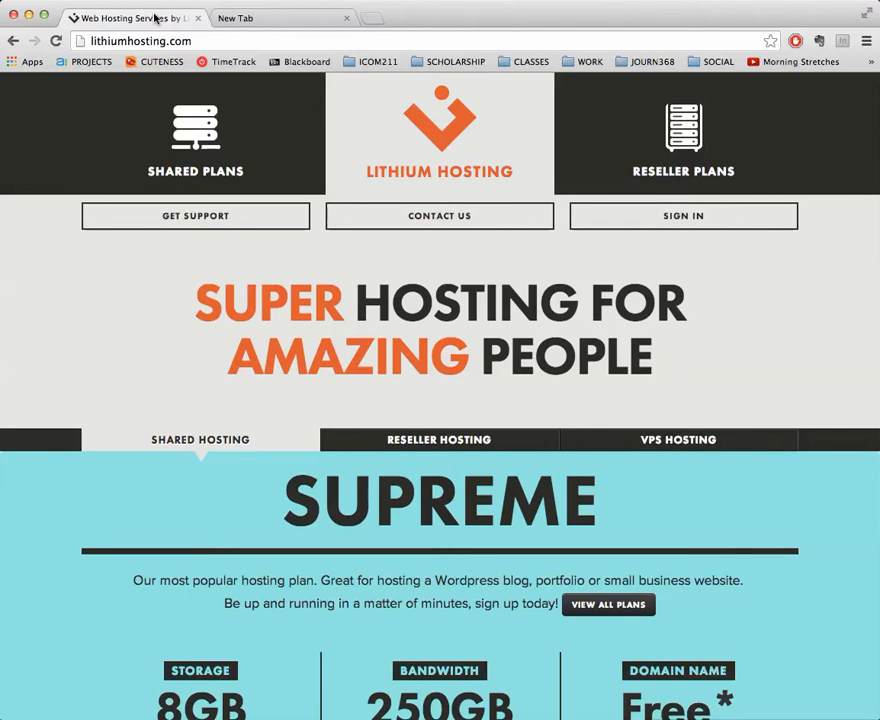
pyautogui.click(306, 22)
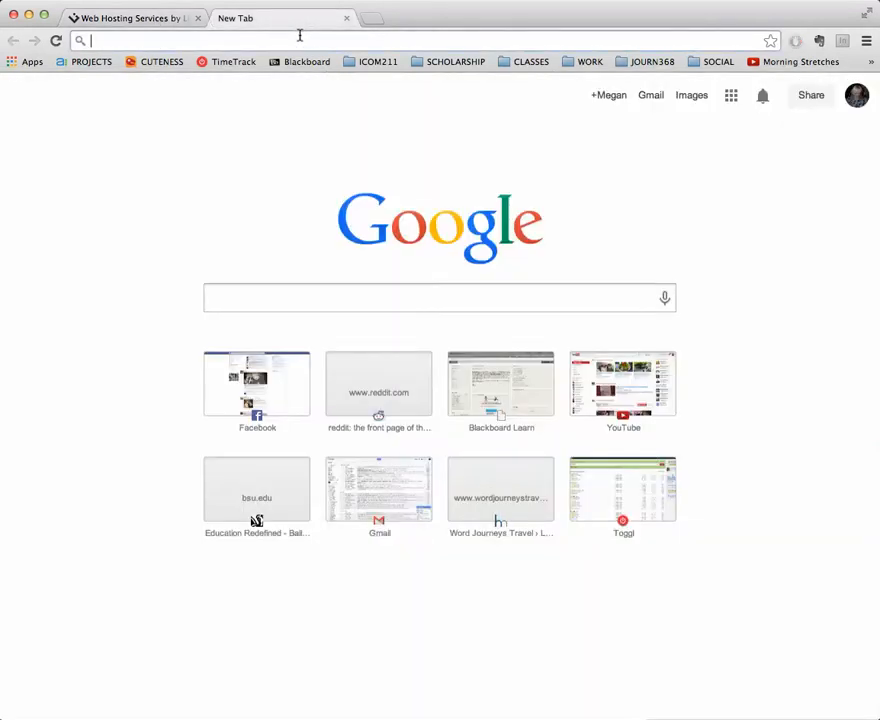
# Load bsu.edu, then change the cms subdomain to iweb to open iweb.bsu.edu
pyautogui.write('bsu.edu')
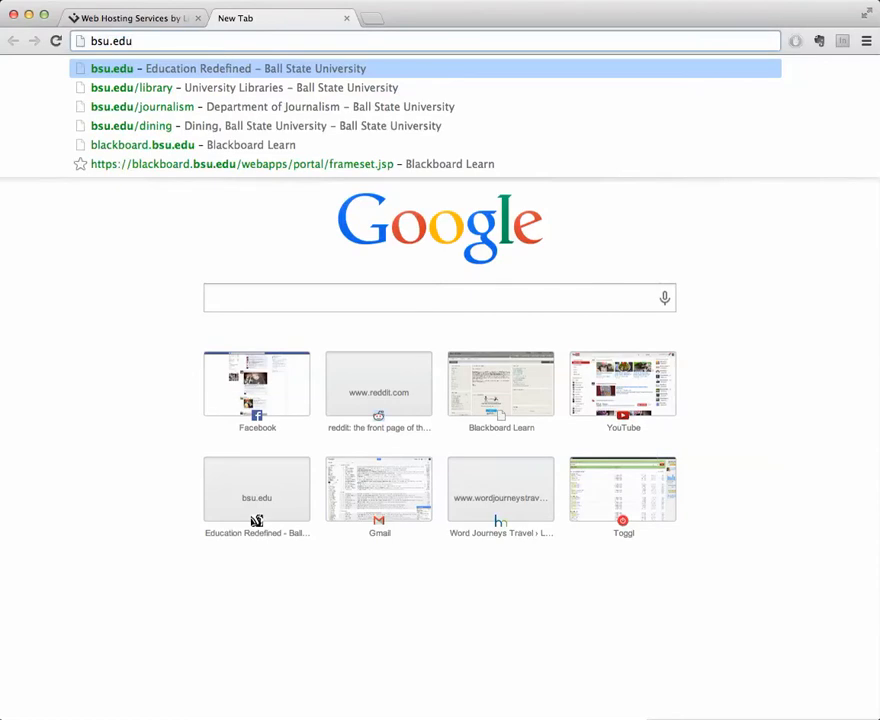
pyautogui.press('Return')
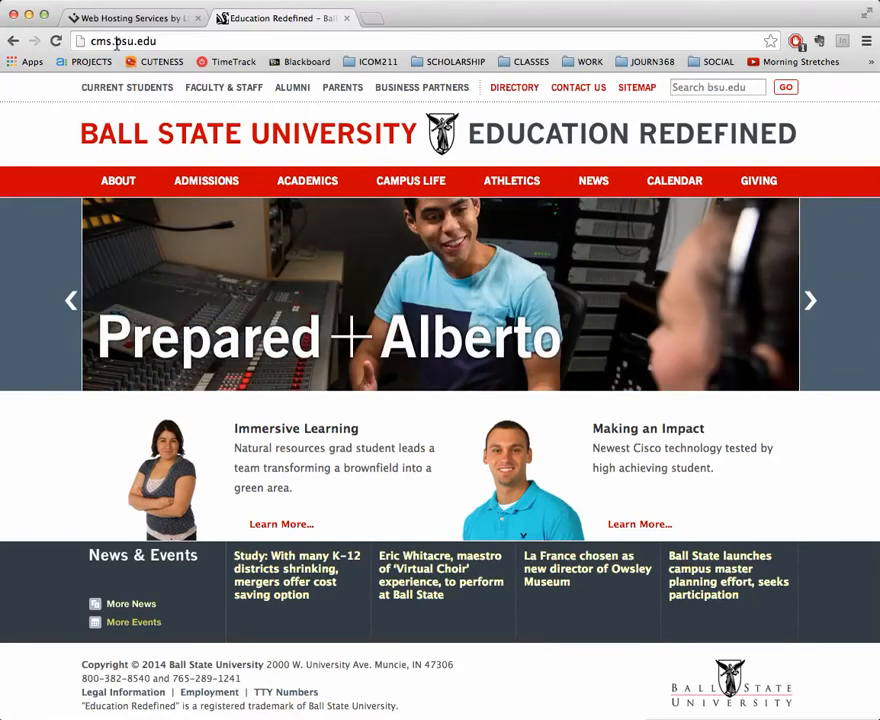
pyautogui.moveTo(115, 41); pyautogui.dragTo(159, 41)
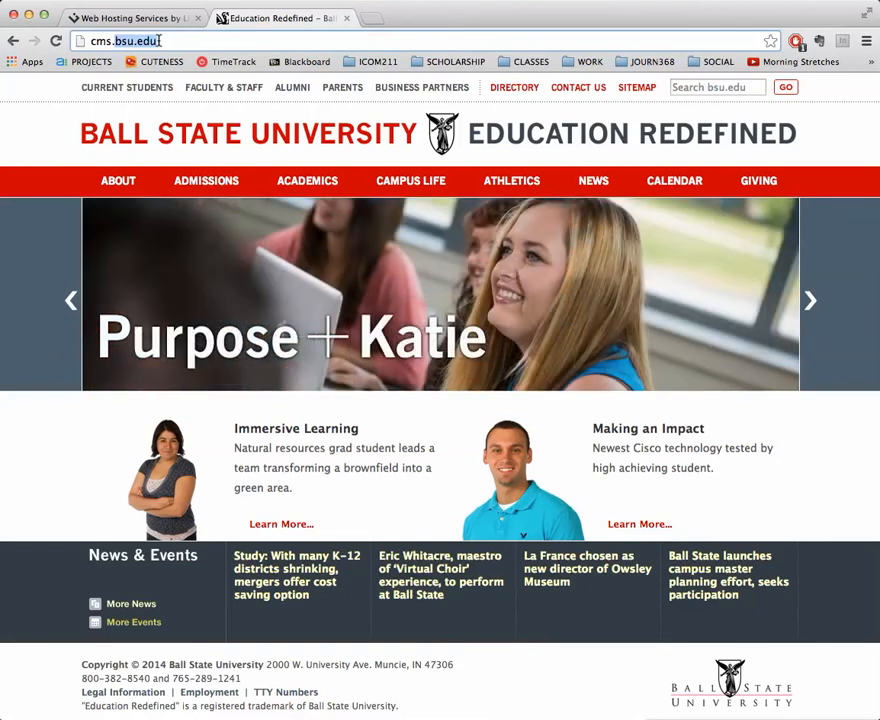
pyautogui.moveTo(108, 41); pyautogui.dragTo(78, 41)
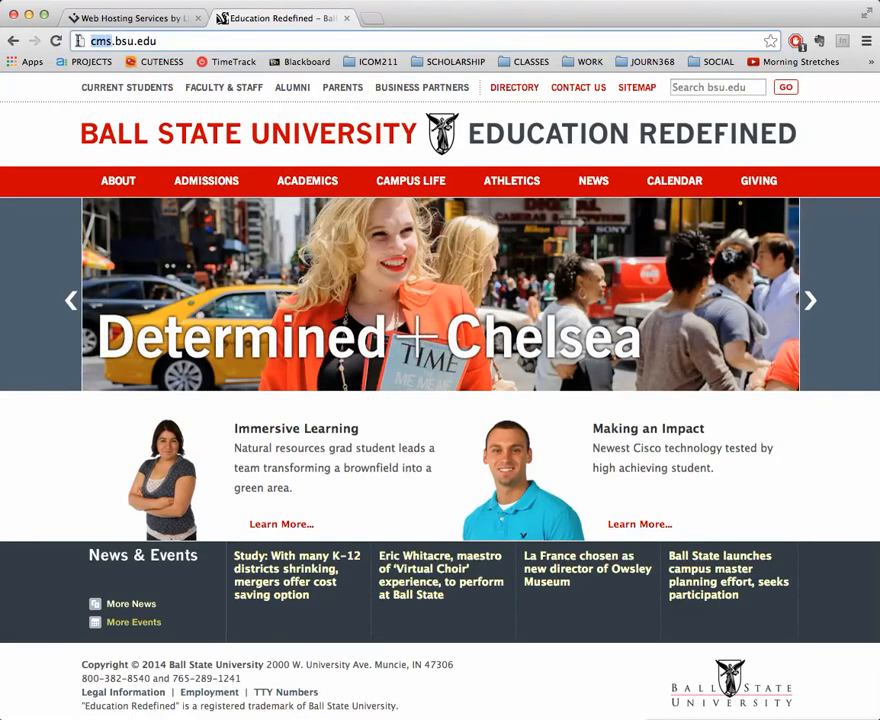
pyautogui.write('iweb')
pyautogui.press('Return')
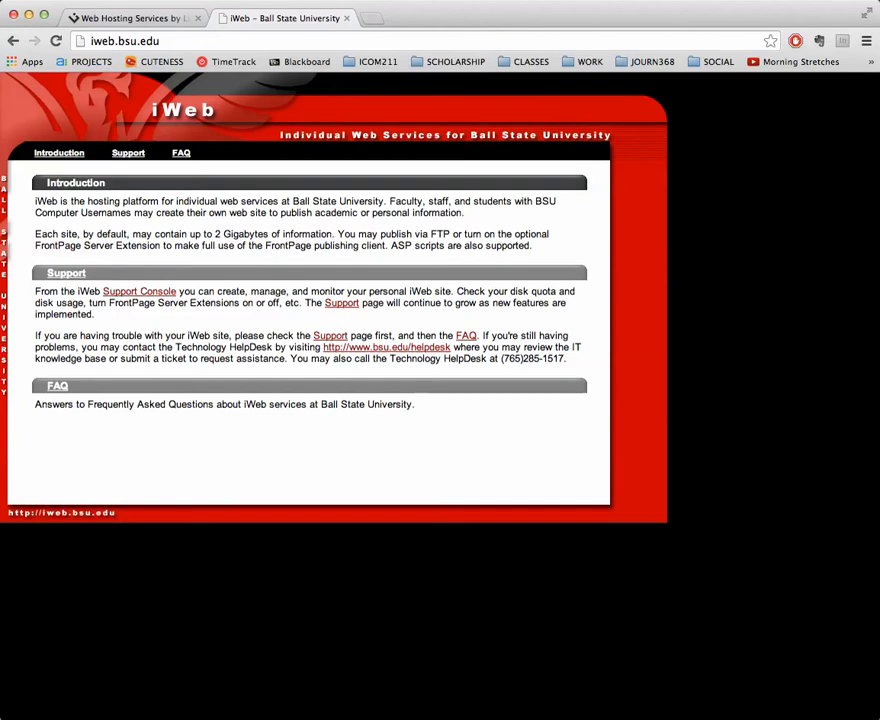
# Change the address's iweb subdomain to ilocker to load the iLocker page
pyautogui.moveTo(124, 41); pyautogui.dragTo(161, 39)
pyautogui.click(165, 40)
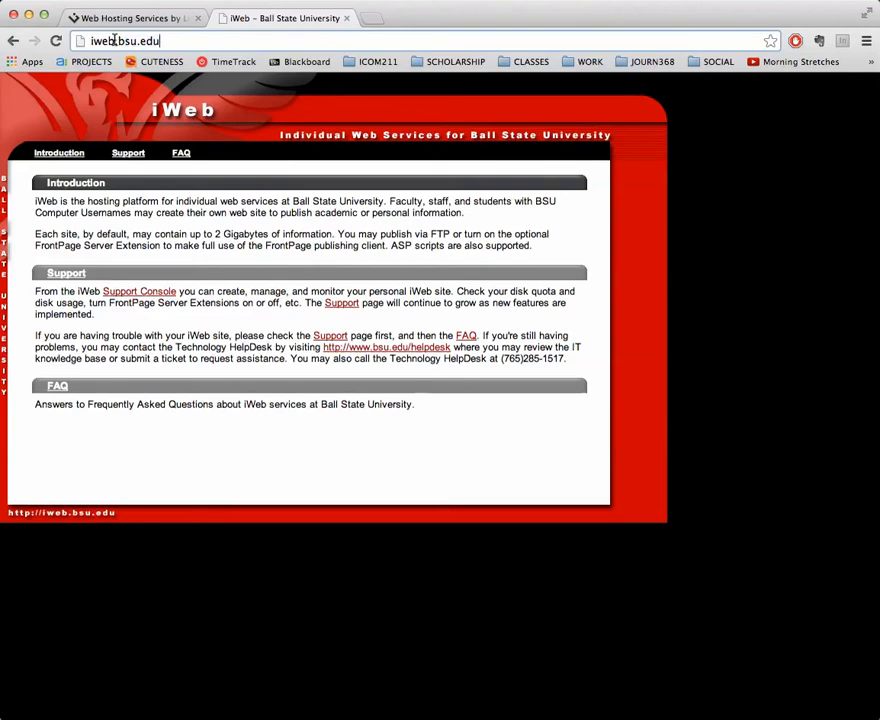
pyautogui.moveTo(114, 40); pyautogui.dragTo(86, 40)
pyautogui.write('ilocker')
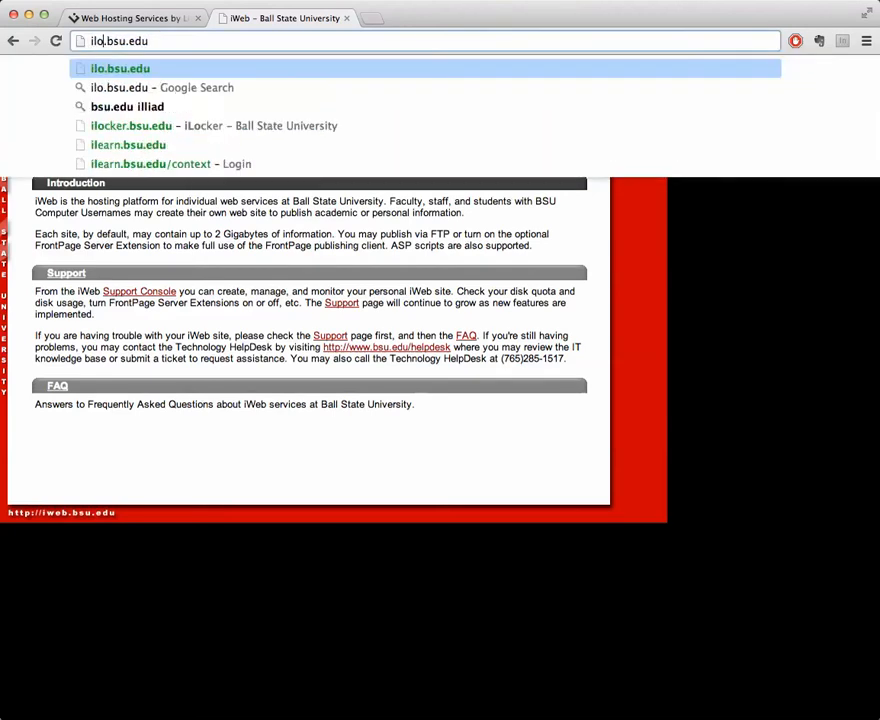
pyautogui.press('Return')
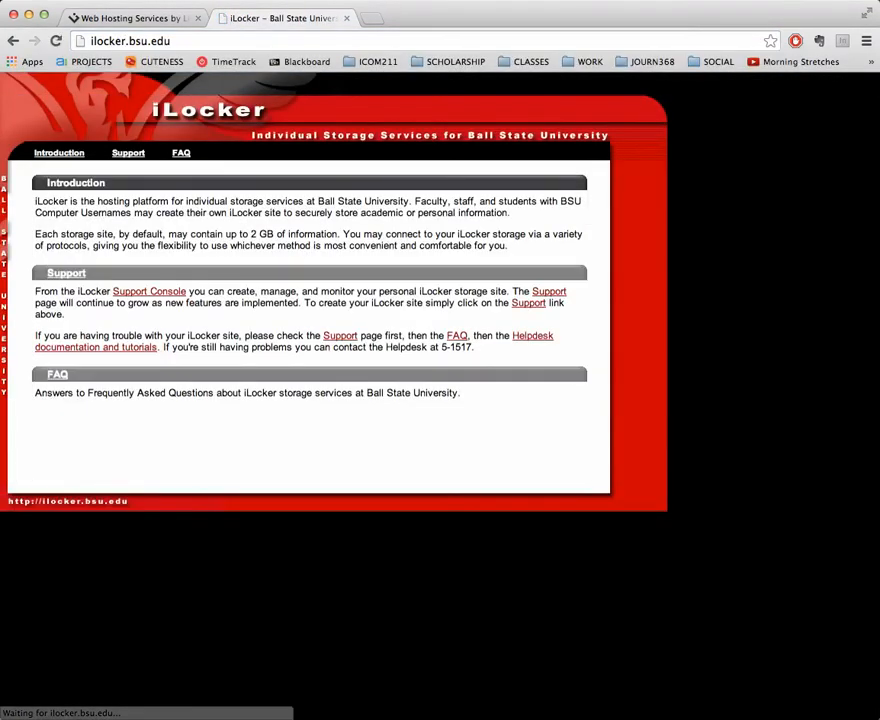
# Visit ilearn.bsu.edu, then cms.bsu.edu, the main Ball State homepage
pyautogui.doubleClick(120, 41)
pyautogui.write('ilearn')
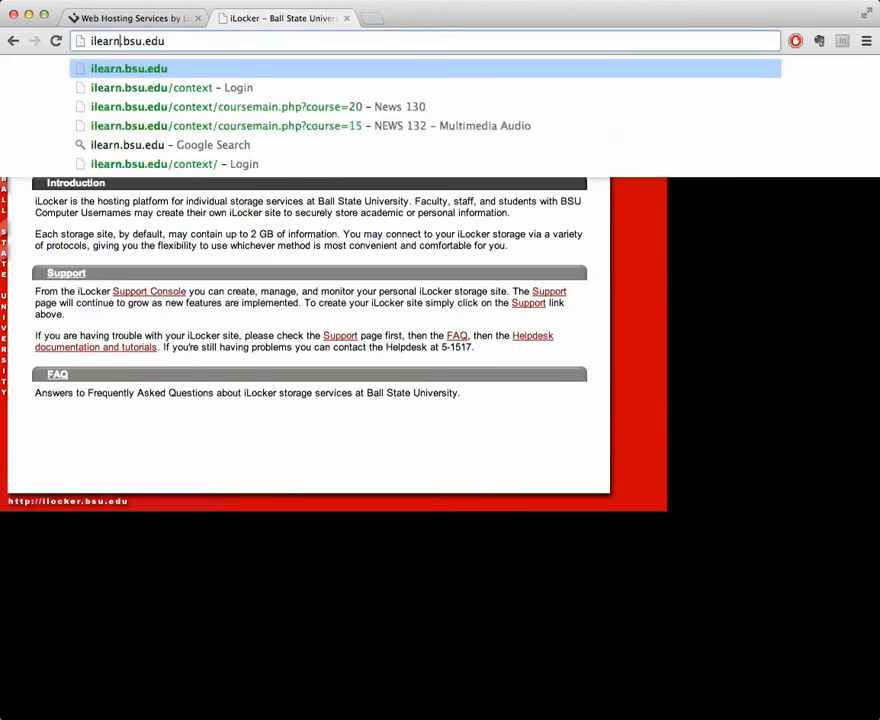
pyautogui.press('Return')
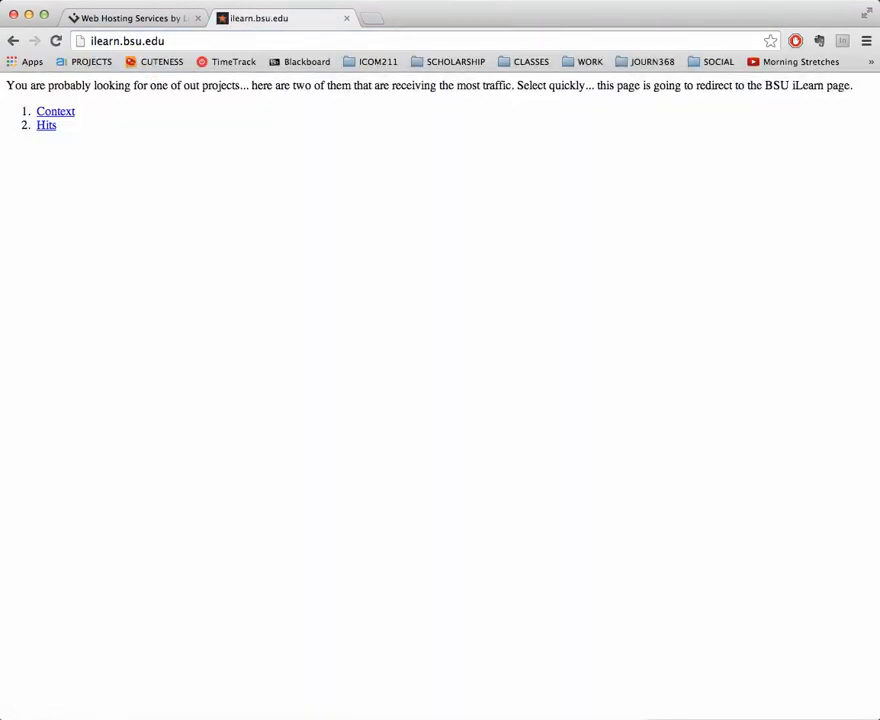
pyautogui.doubleClick(112, 40)
pyautogui.write('cms')
pyautogui.press('Return')
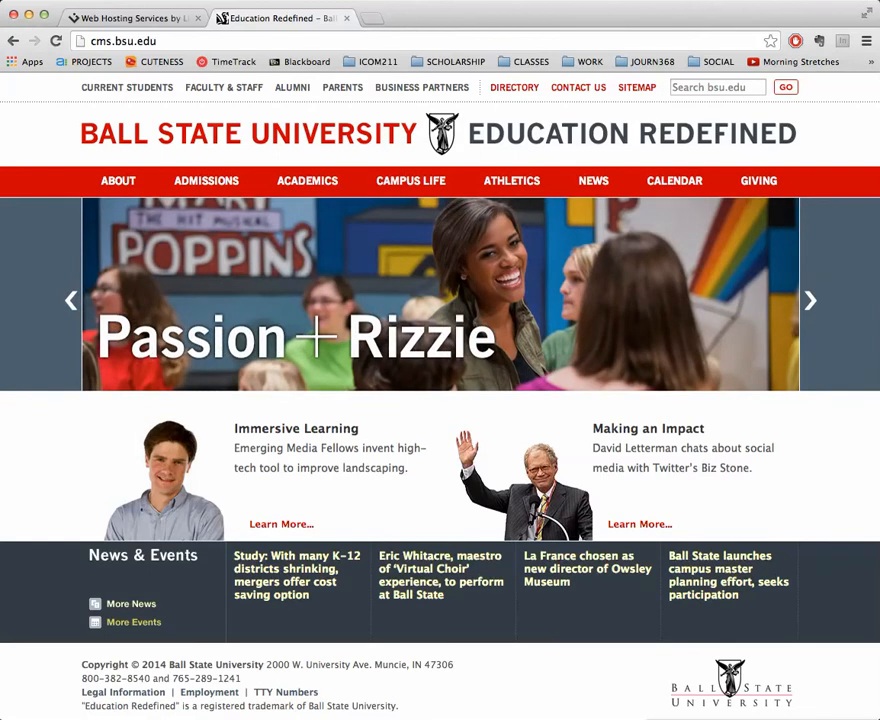
# Close the Ball State tab and sign in to the Lithium Hosting client area
pyautogui.click(346, 18)
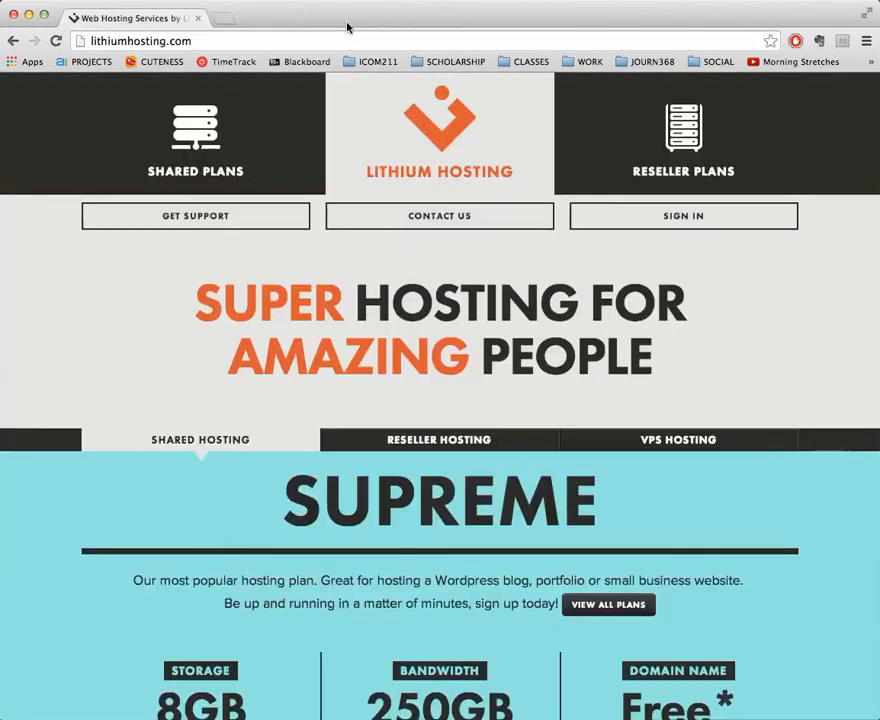
pyautogui.click(518, 227)
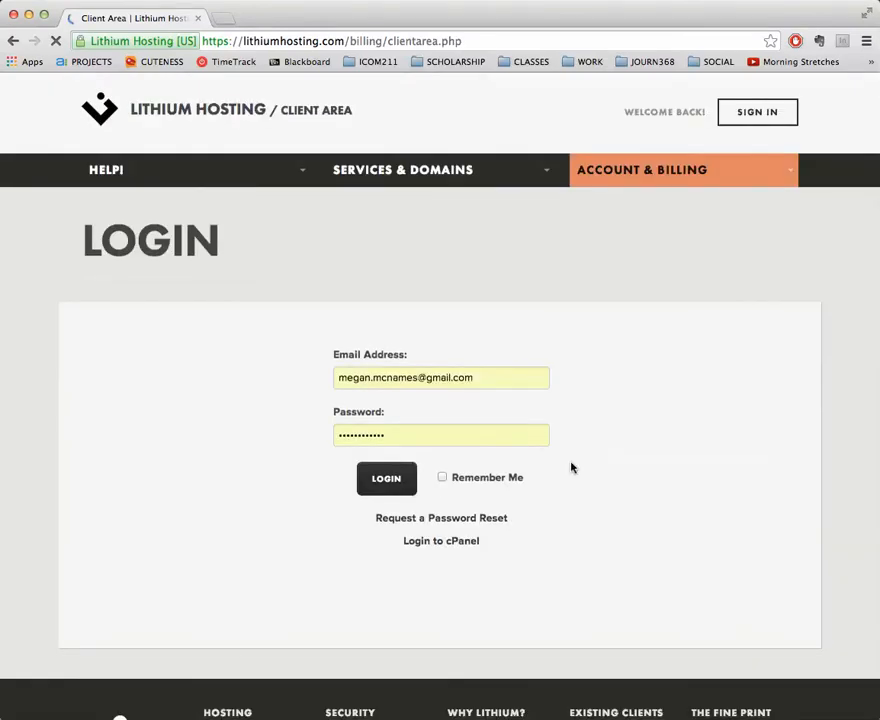
pyautogui.click(394, 478)
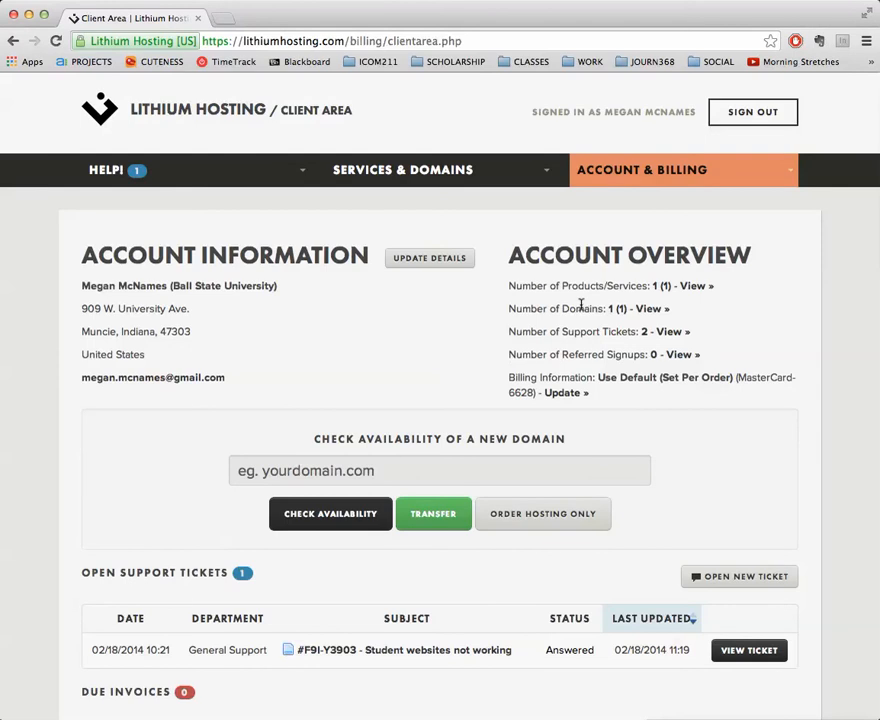
# Open the Basic Hosting service details from Your Services and launch its cPanel
pyautogui.moveTo(413, 185)
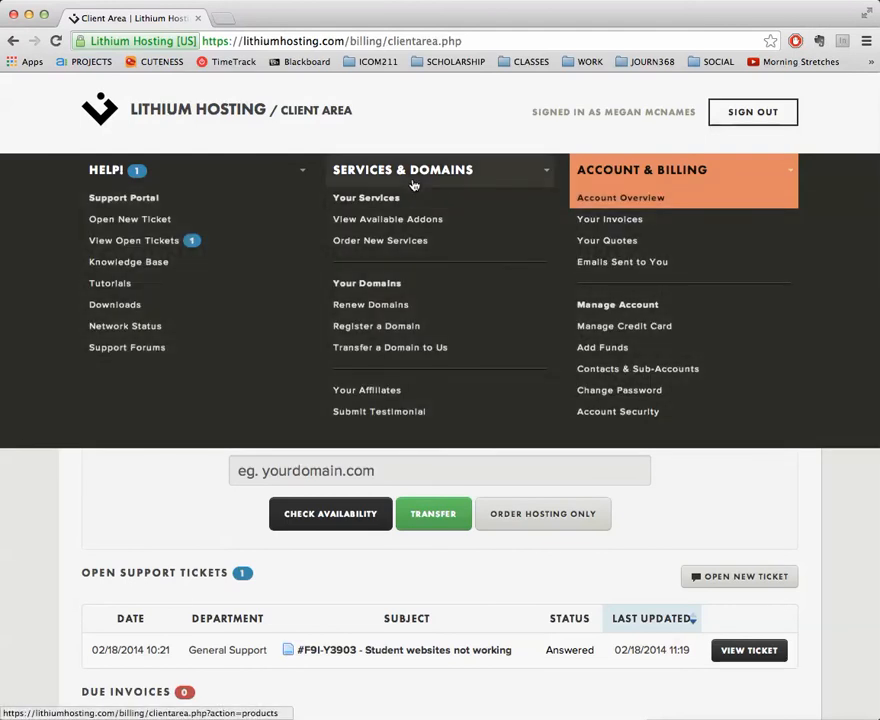
pyautogui.click(393, 198)
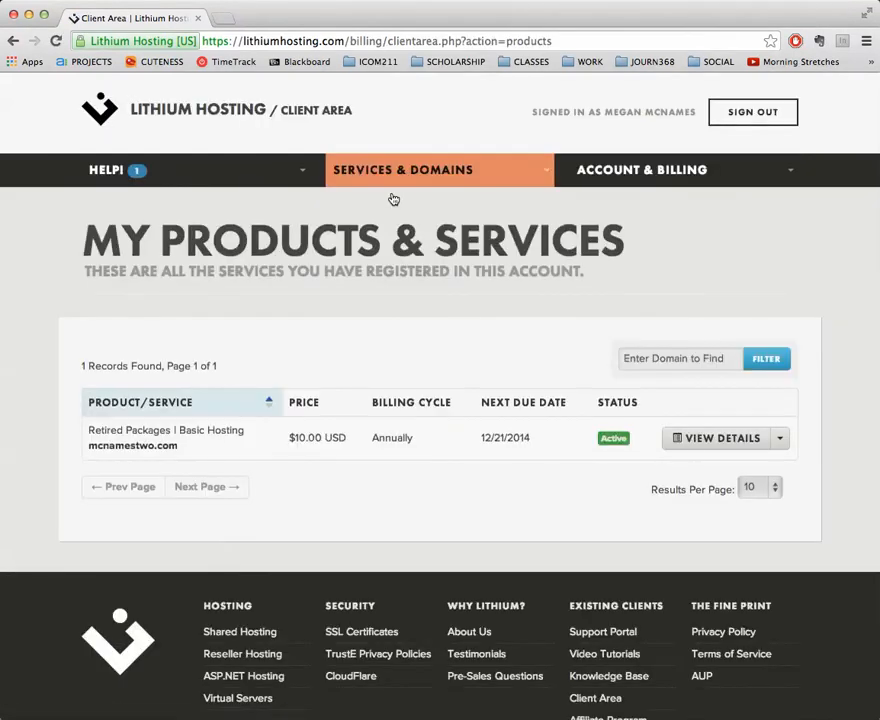
pyautogui.click(702, 442)
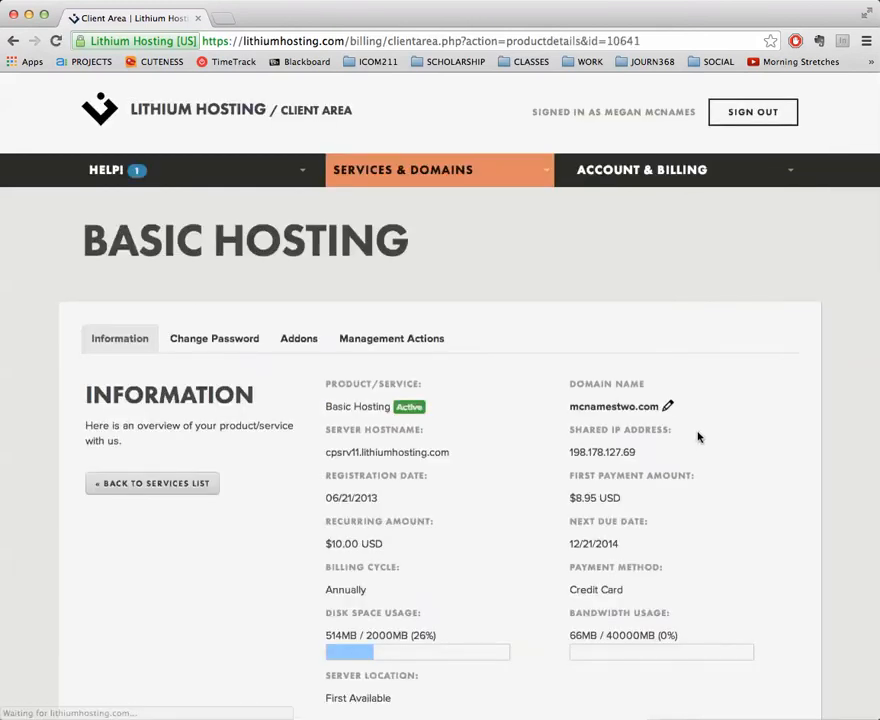
pyautogui.scroll(-4, 699, 439)
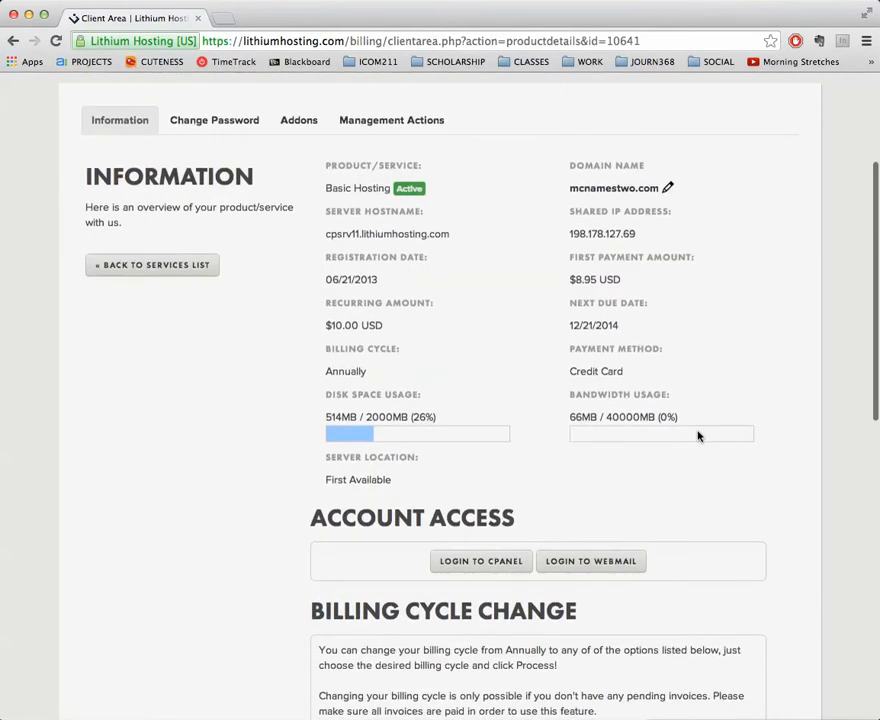
pyautogui.click(490, 560)
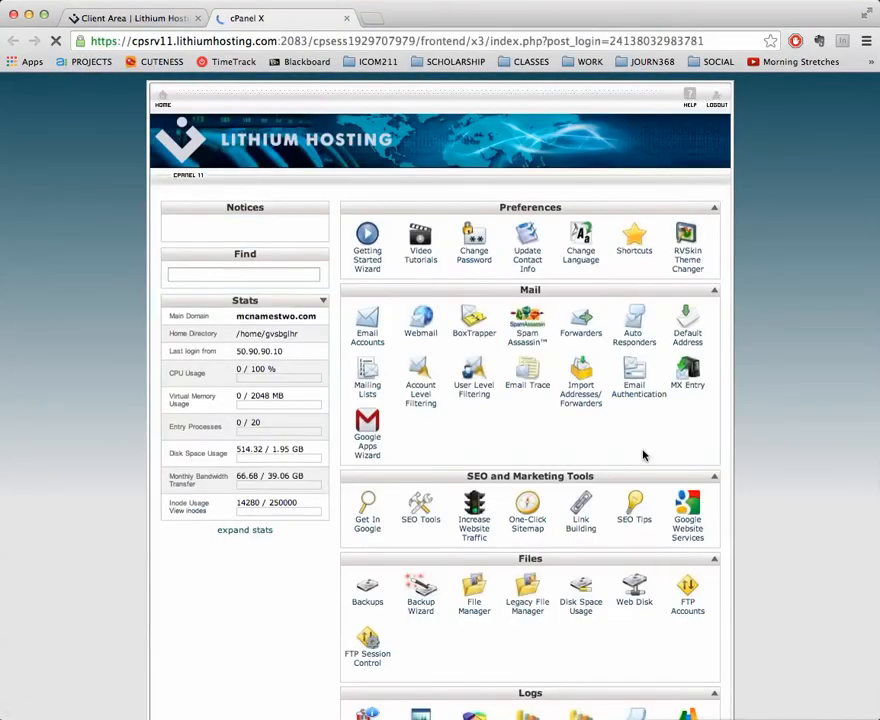
# Find the Domains section of the cPanel dashboard and open Subdomains
pyautogui.scroll(-10, 756, 339)
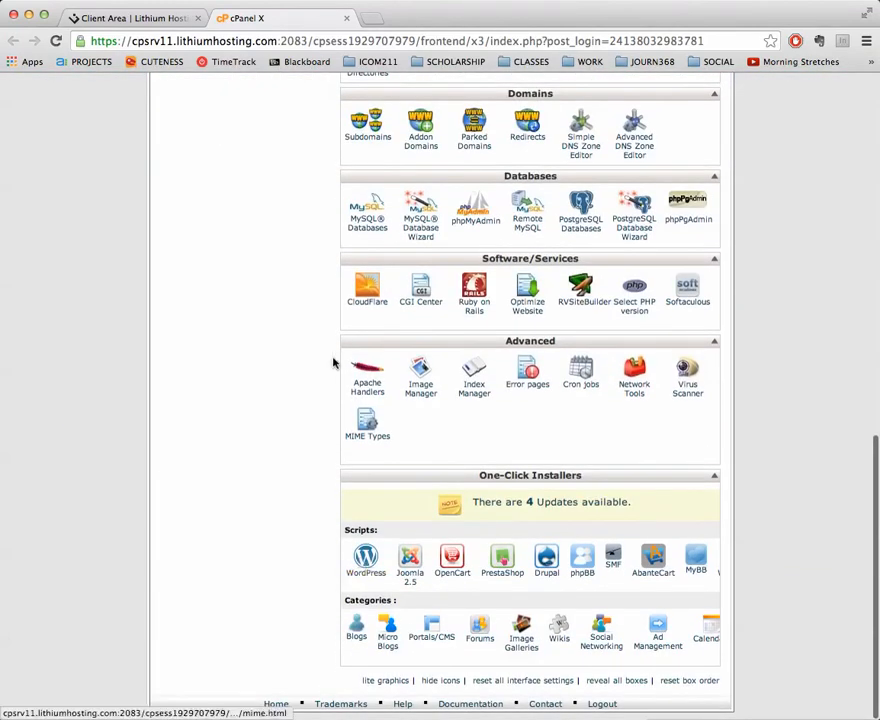
pyautogui.scroll(5, 334, 362)
pyautogui.scroll(1, 334, 362)
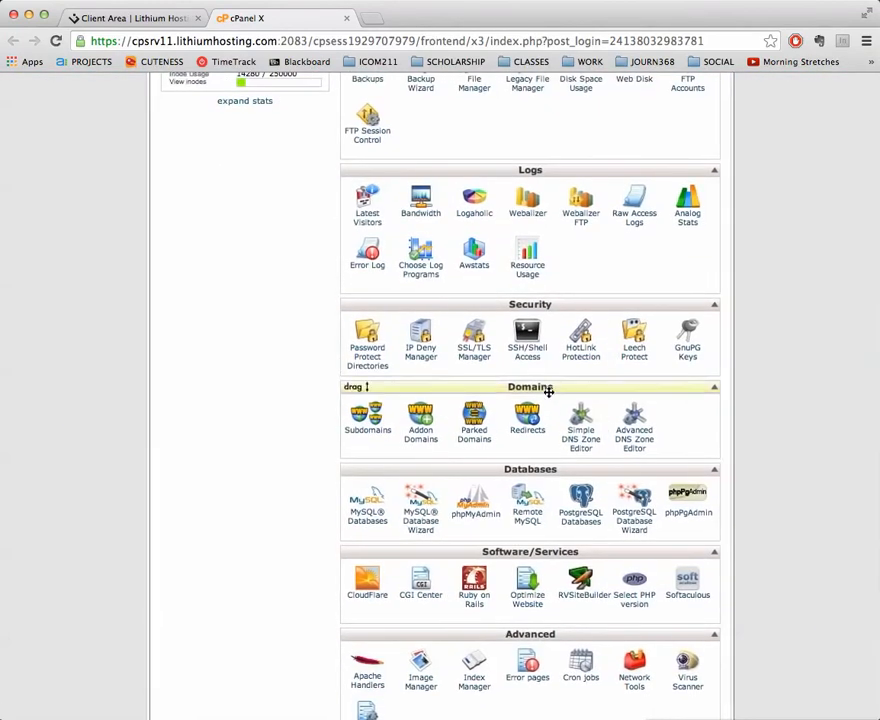
pyautogui.click(372, 425)
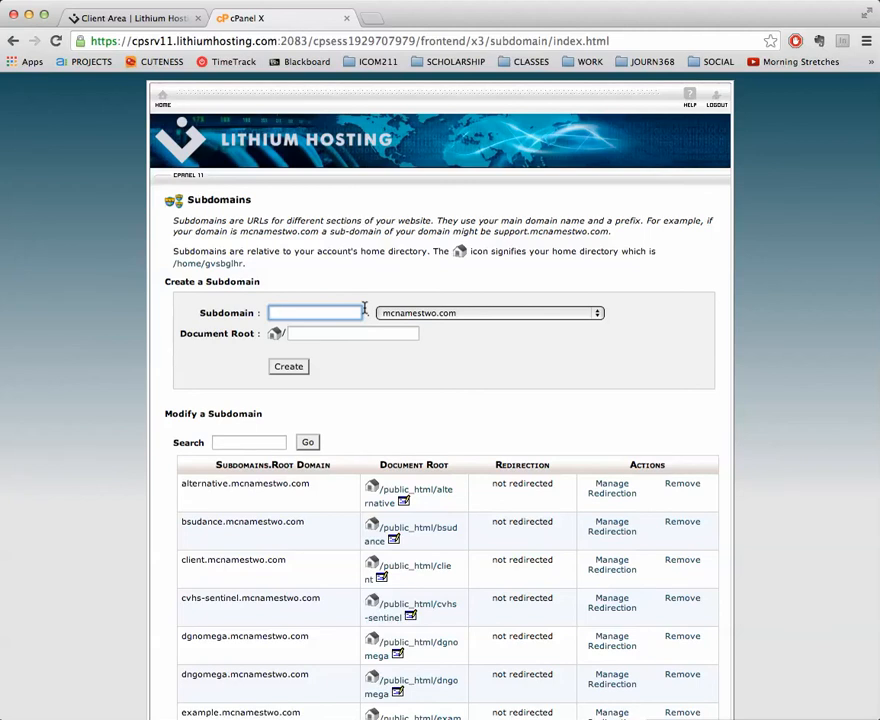
# After trying sample names, create the subdomain clientexample under mcnamestwo.com
pyautogui.write('client')
pyautogui.press('BackSpace')
pyautogui.press('BackSpace')
pyautogui.press('BackSpace')
pyautogui.press('BackSpace')
pyautogui.press('BackSpace')
pyautogui.press('BackSpace')
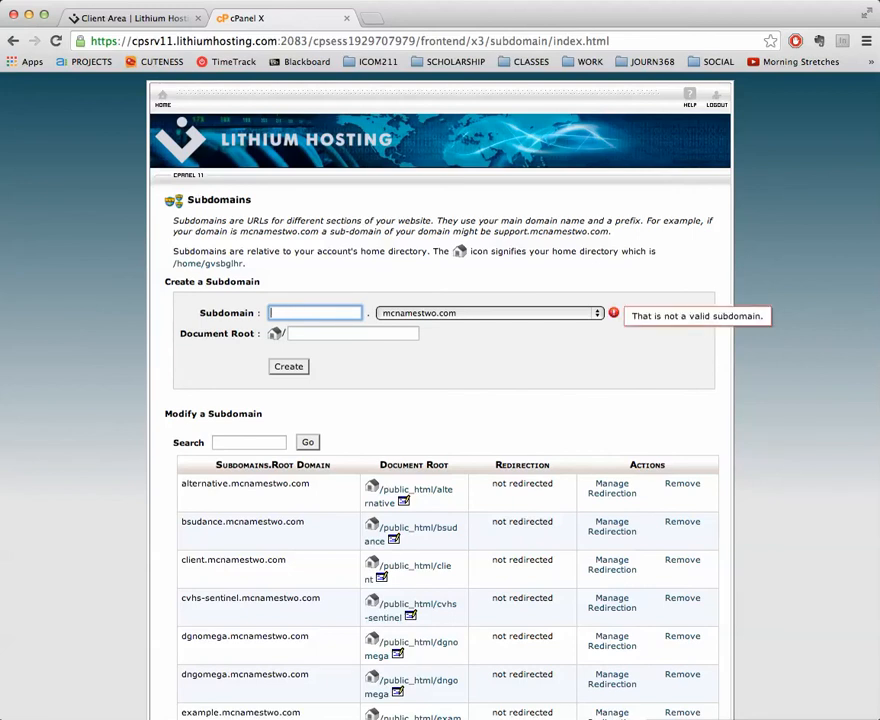
pyautogui.write('bsudance')
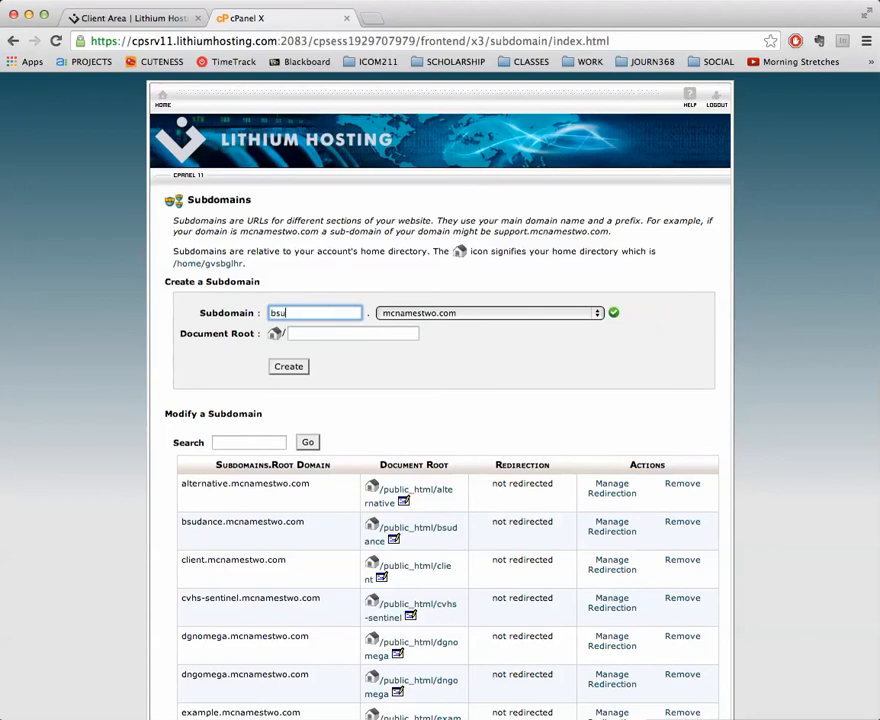
pyautogui.press('BackSpace')
pyautogui.press('BackSpace')
pyautogui.press('BackSpace')
pyautogui.press('BackSpace')
pyautogui.press('BackSpace')
pyautogui.press('BackSpace')
pyautogui.press('BackSpace')
pyautogui.press('BackSpace')
pyautogui.write('prssa')
pyautogui.press('BackSpace')
pyautogui.press('BackSpace')
pyautogui.press('BackSpace')
pyautogui.press('BackSpace')
pyautogui.press('BackSpace')
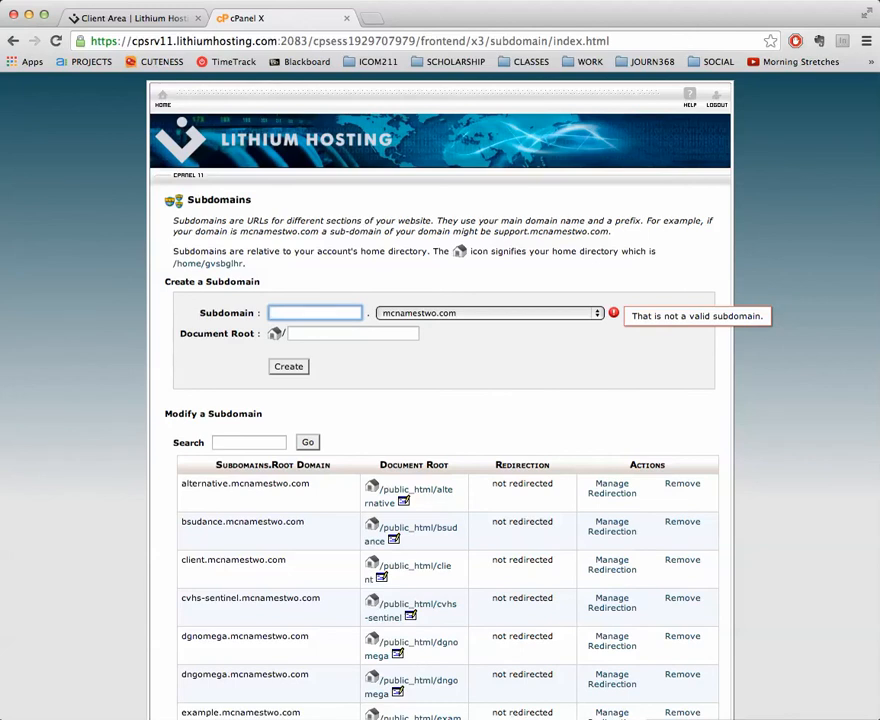
pyautogui.write('clientexample')
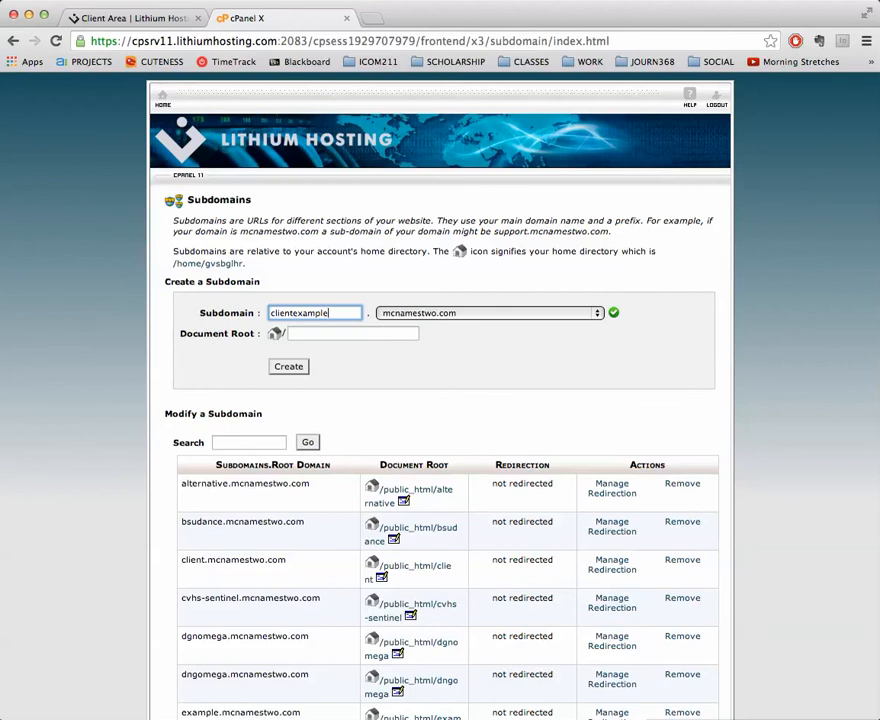
pyautogui.click(290, 368)
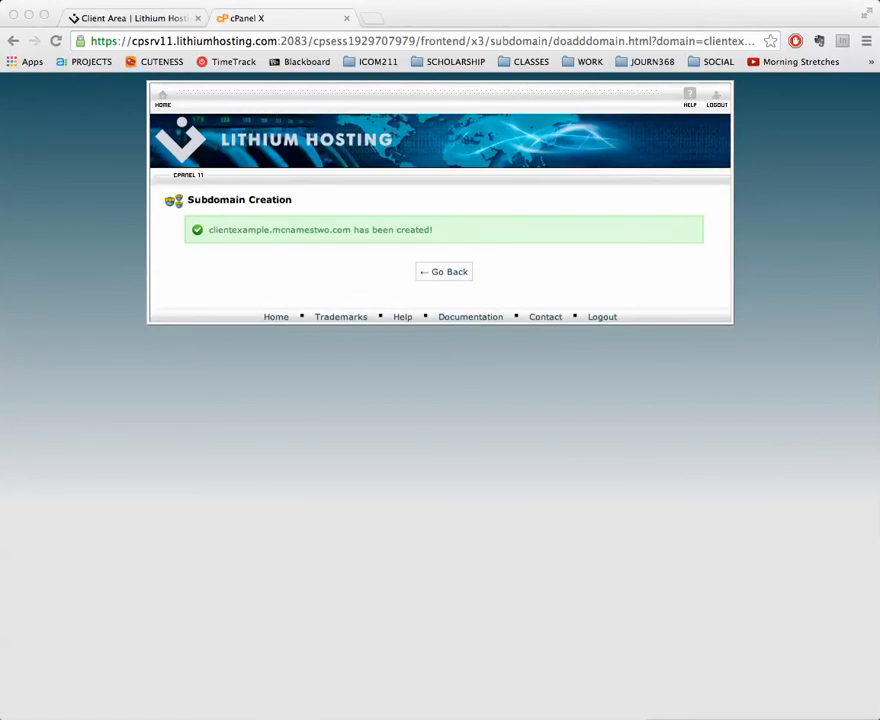
# Confirm clientexample.mcnamestwo.com in the subdomain list, then return to the cPanel home
pyautogui.click(463, 277)
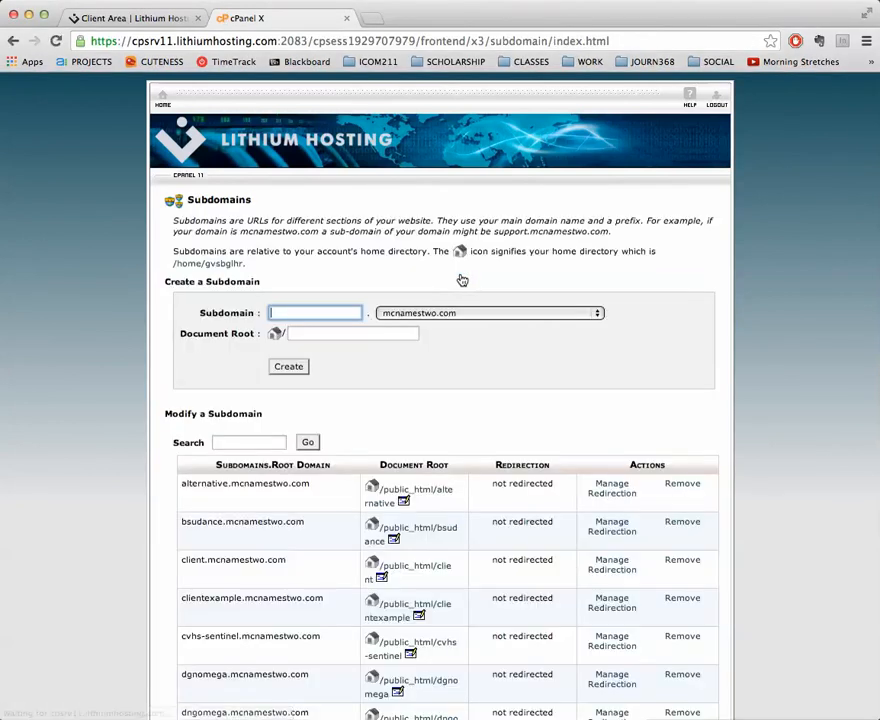
pyautogui.click(161, 99)
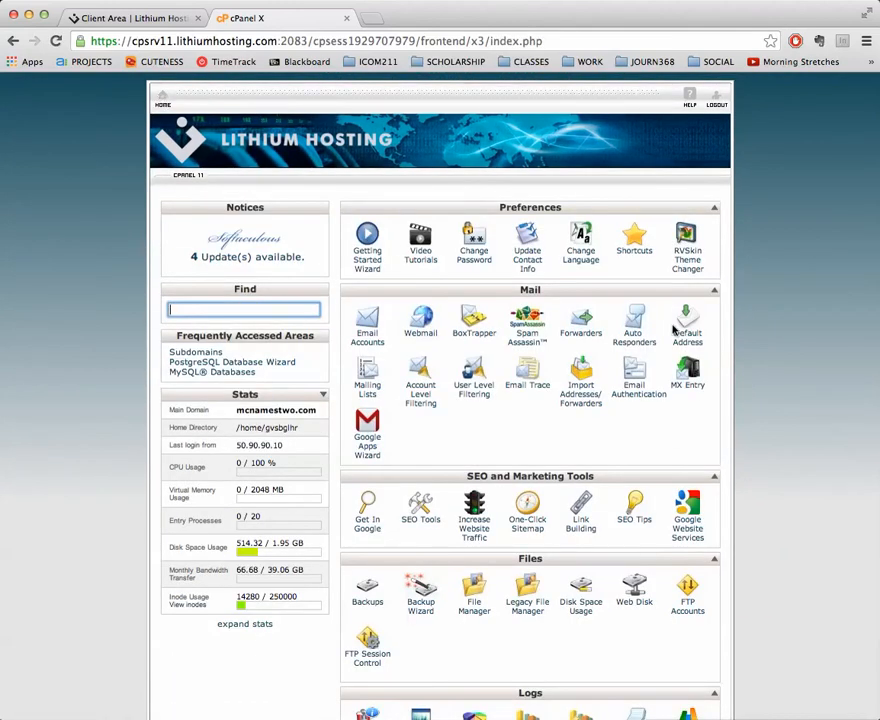
# Load clientexample.mcnamestwo.com in a new tab, then return to the cPanel tab
pyautogui.press('super+t')
pyautogui.write('clientexampl')
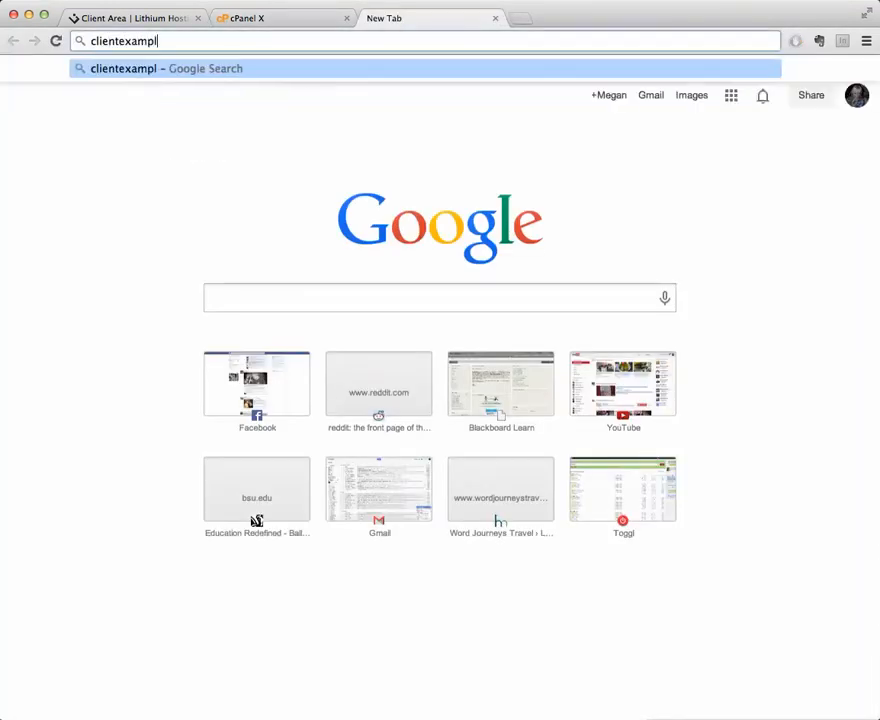
pyautogui.write('e.mcnamestwo.com')
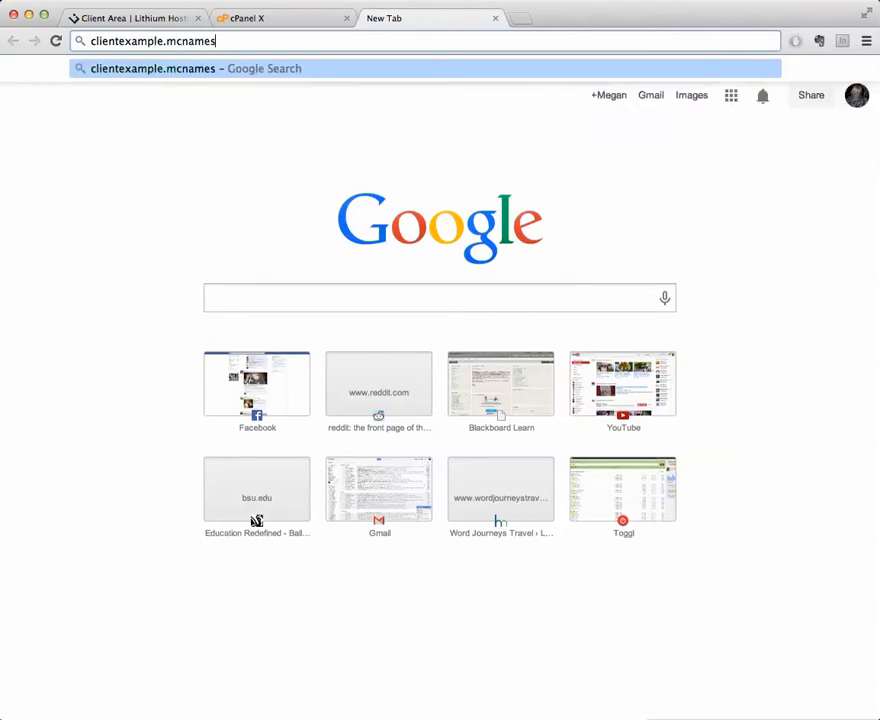
pyautogui.press('Return')
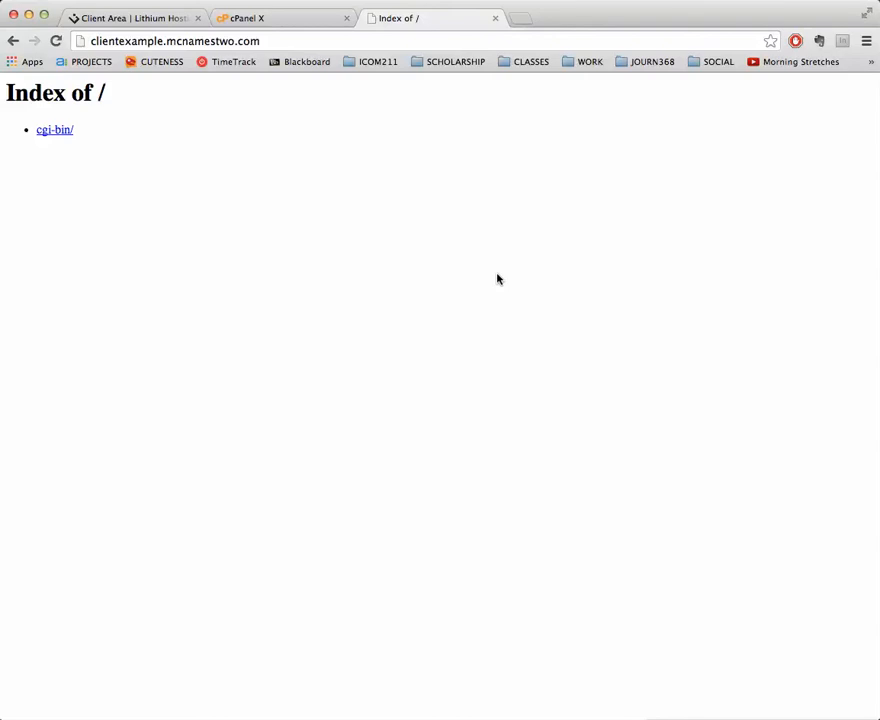
pyautogui.click(257, 22)
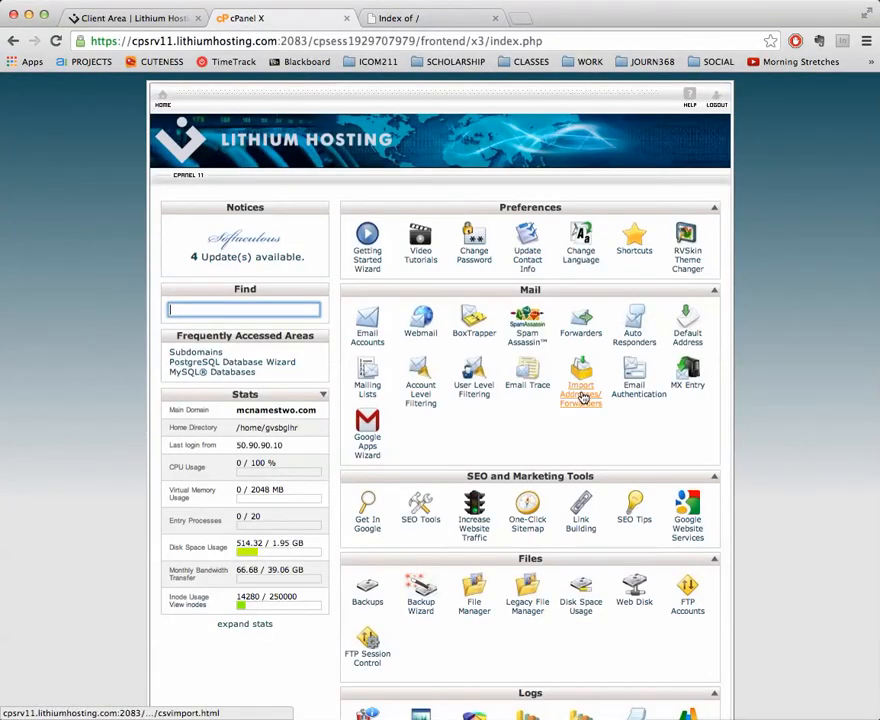
# Open the WordPress install form from cPanel's One-Click Installers
pyautogui.scroll(-15, 583, 400)
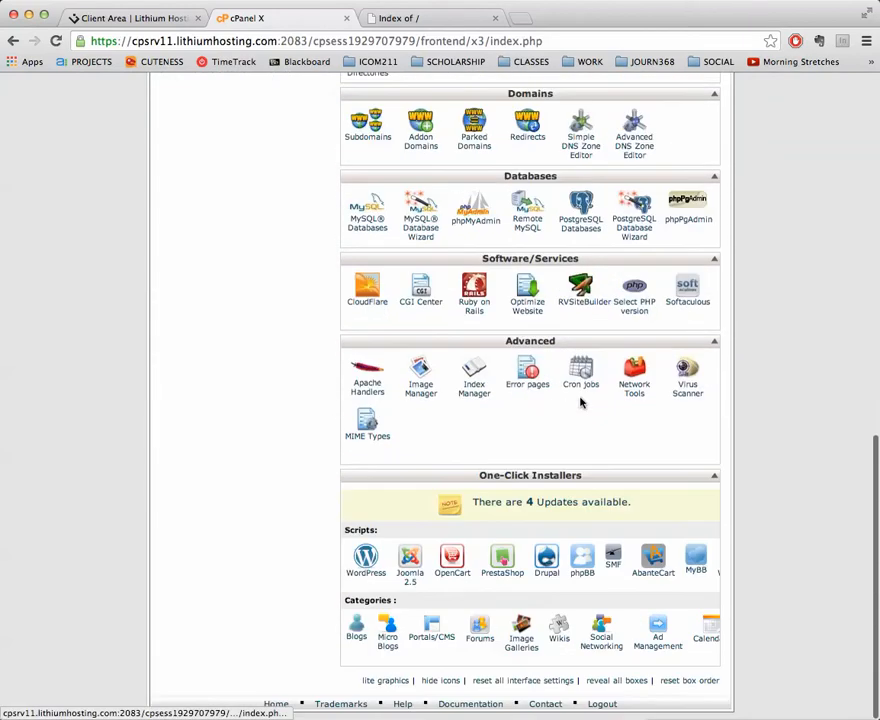
pyautogui.click(366, 553)
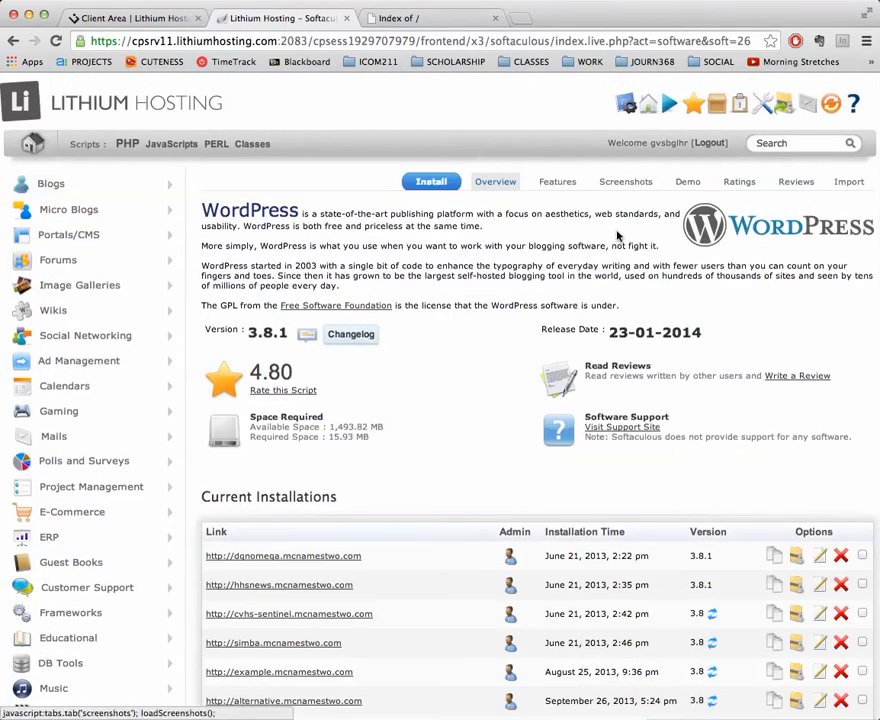
pyautogui.click(444, 183)
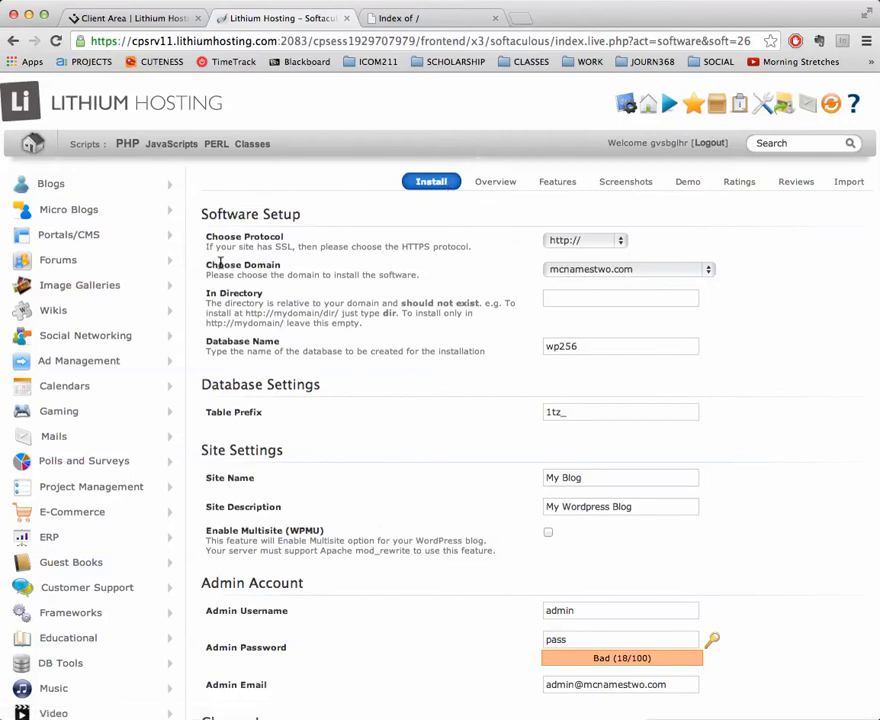
# Choose clientexample.mcnamestwo.com as the WordPress install domain, leaving the directory blank
pyautogui.moveTo(213, 265); pyautogui.dragTo(281, 266)
pyautogui.click(609, 270)
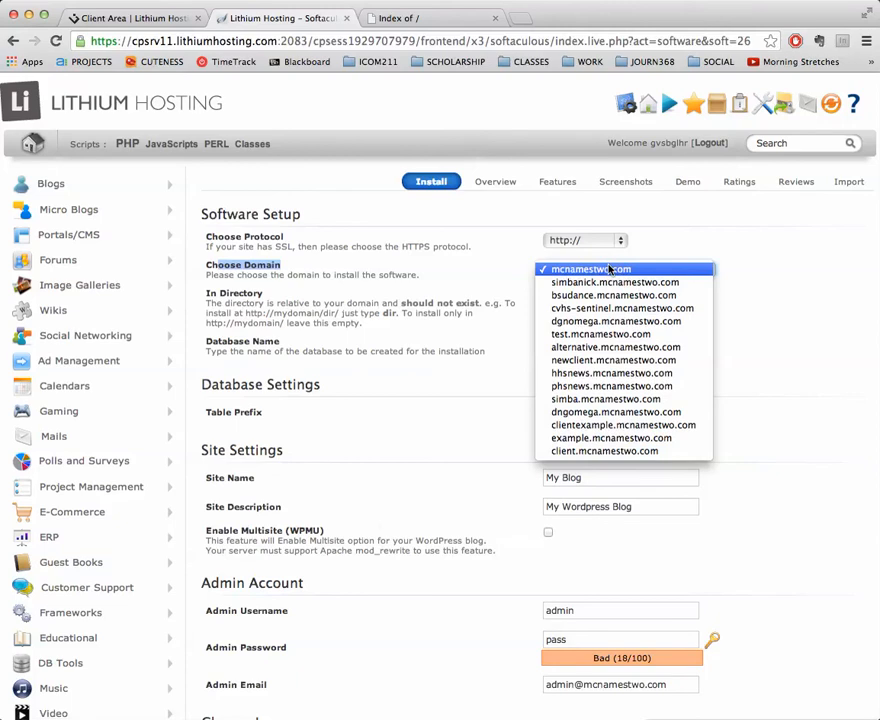
pyautogui.click(657, 428)
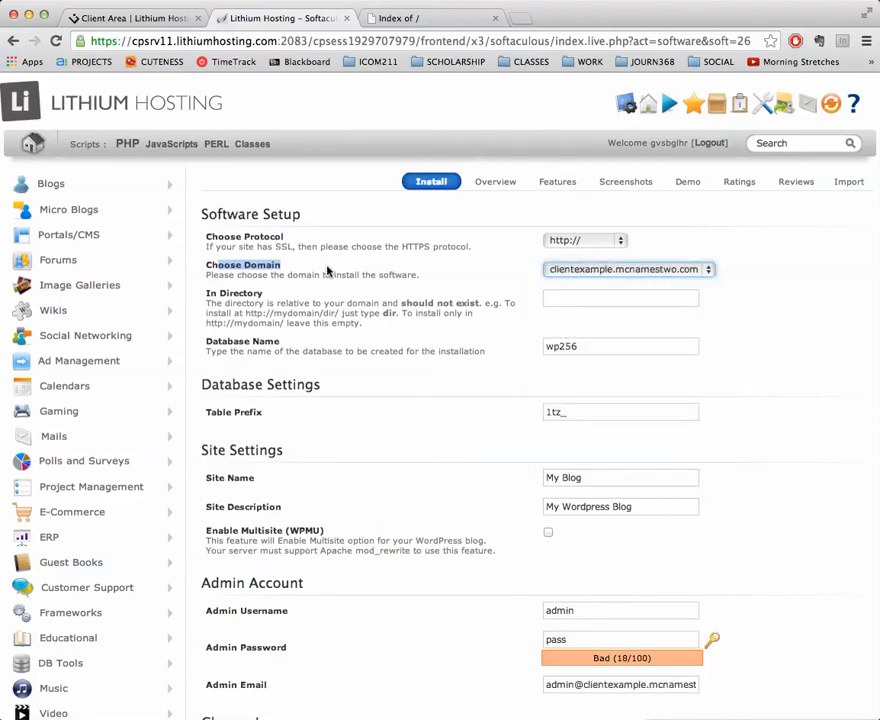
pyautogui.click(358, 270)
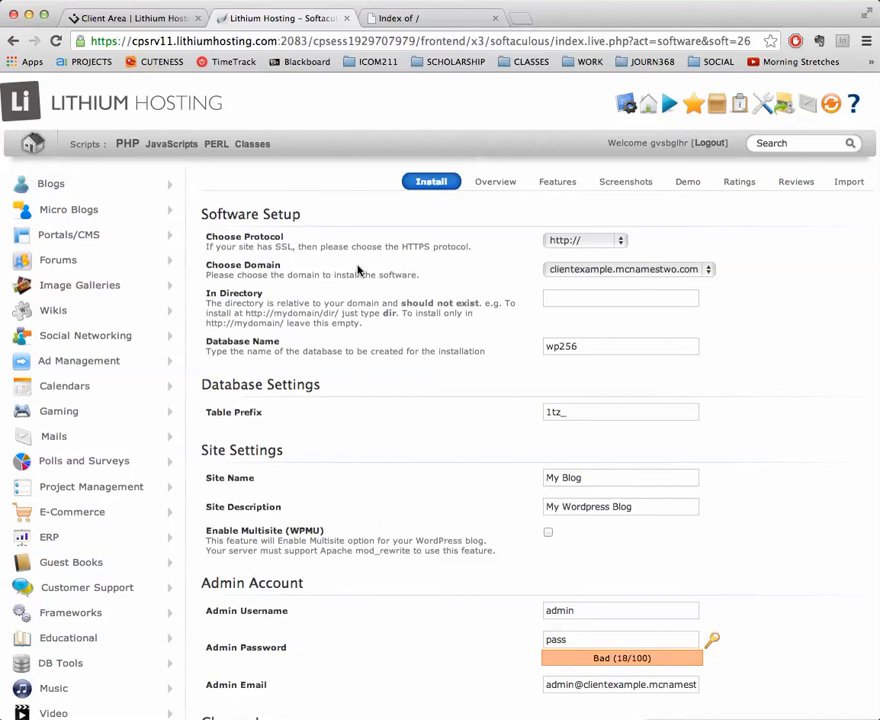
pyautogui.click(582, 273)
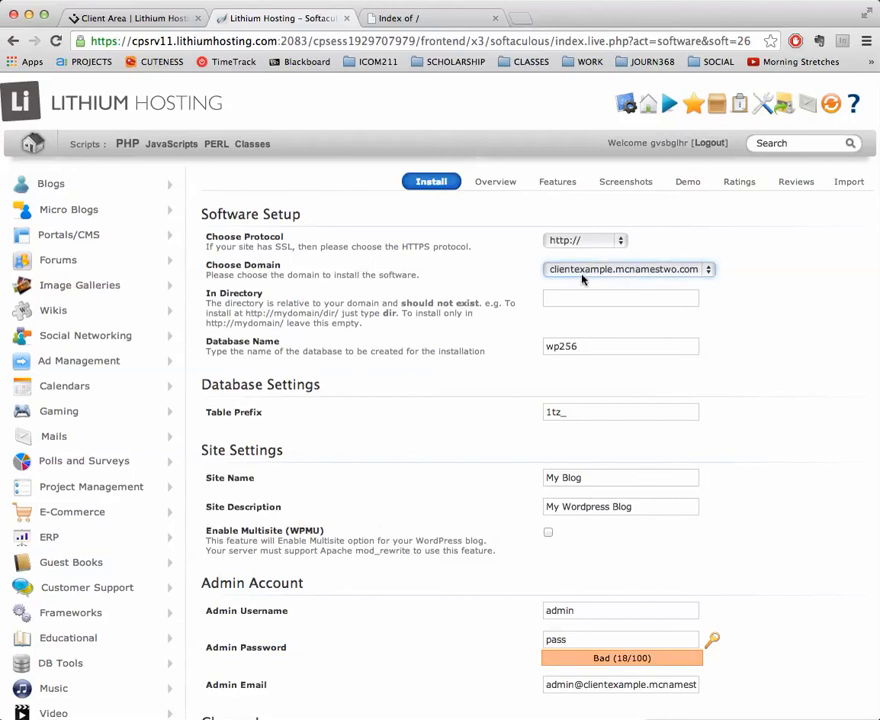
pyautogui.click(507, 273)
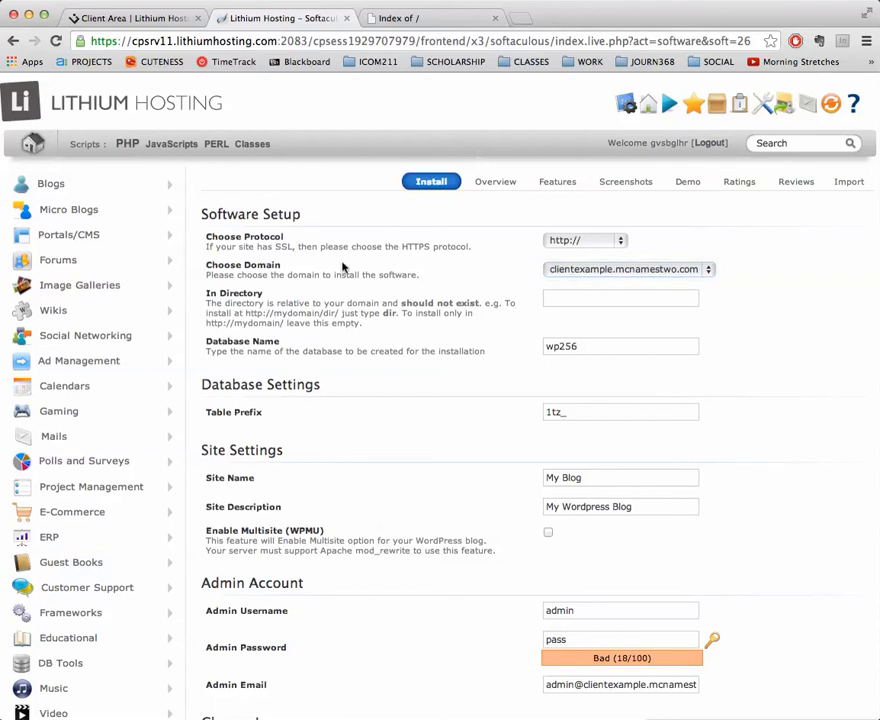
pyautogui.moveTo(207, 265); pyautogui.dragTo(320, 259)
pyautogui.click(566, 268)
# Replace the default WordPress site name with 'Client Name'
pyautogui.scroll(-3, 737, 330)
pyautogui.scroll(-2, 737, 330)
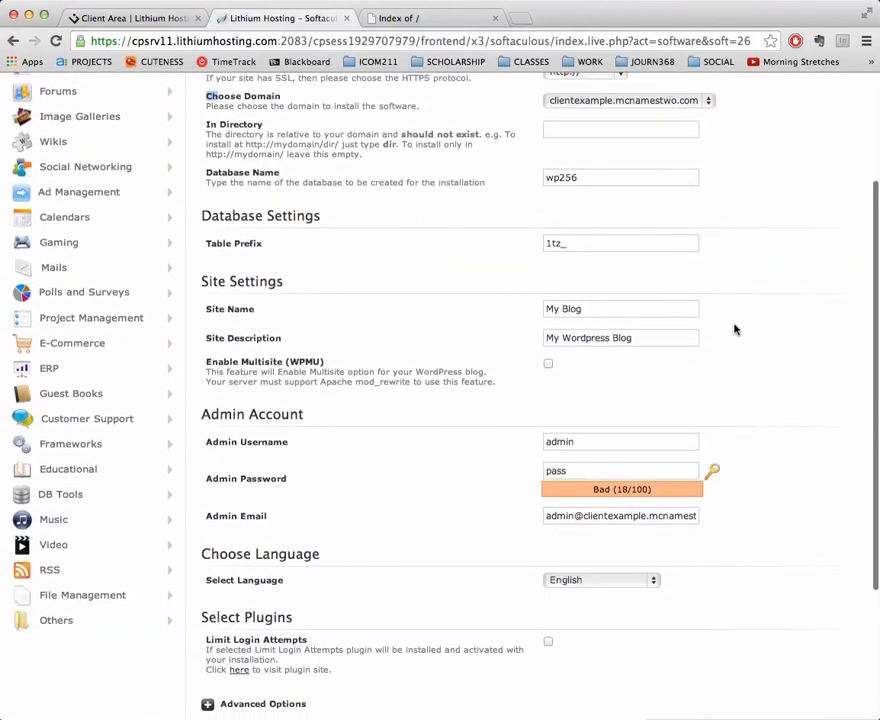
pyautogui.moveTo(612, 257); pyautogui.dragTo(515, 255)
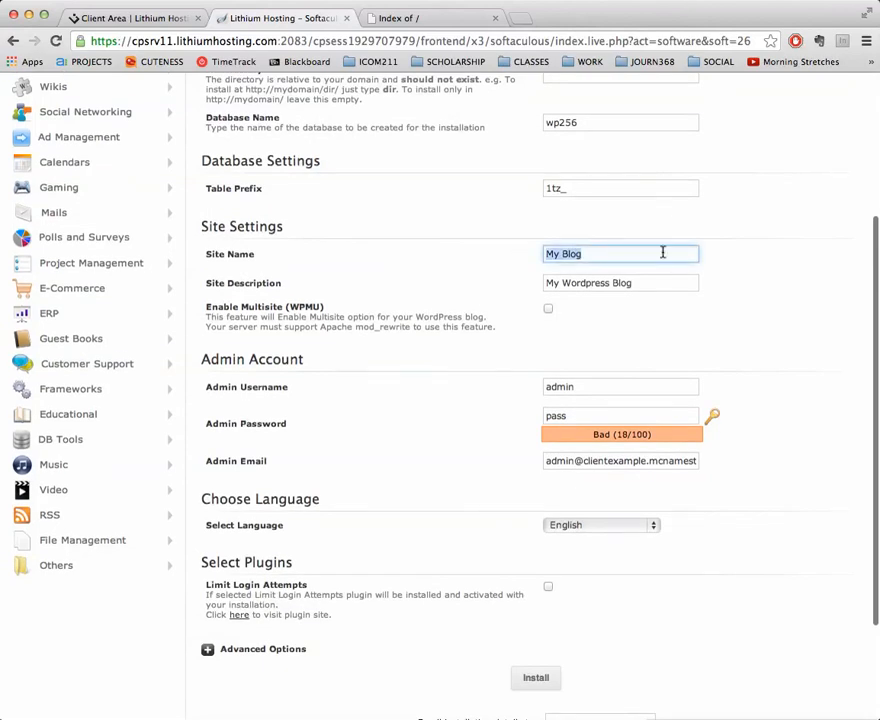
pyautogui.write('Client Name')
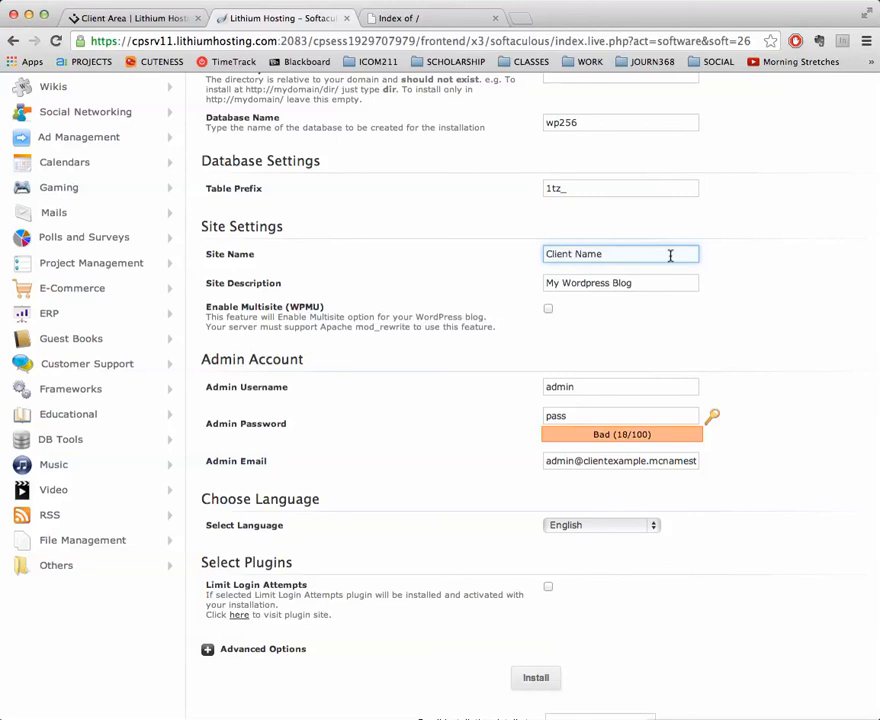
# Replace the default site description with 'Client Name's Blog About X'
pyautogui.moveTo(664, 285); pyautogui.dragTo(532, 284)
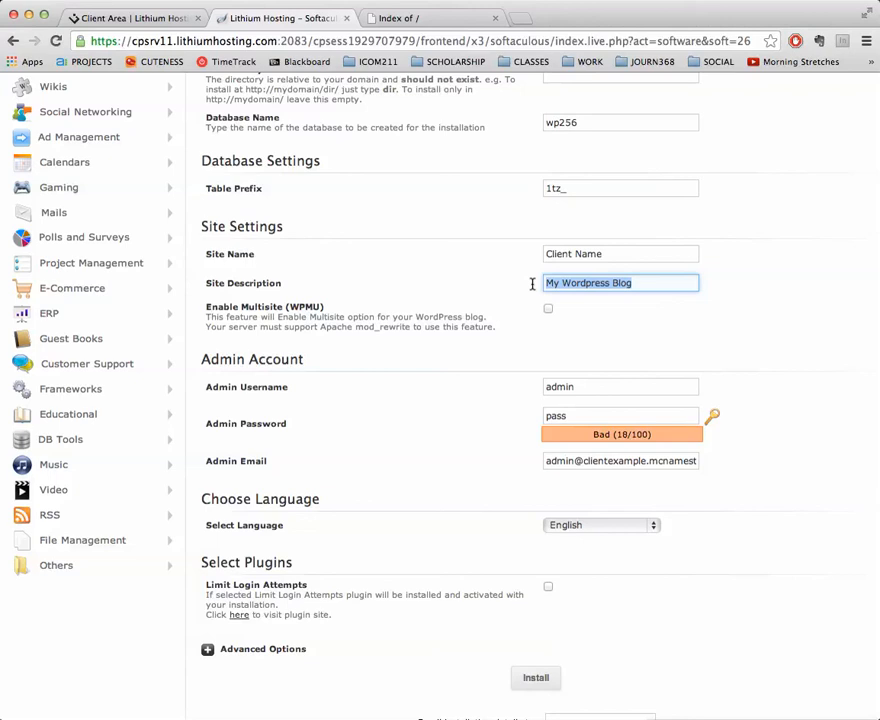
pyautogui.write('Client Names')
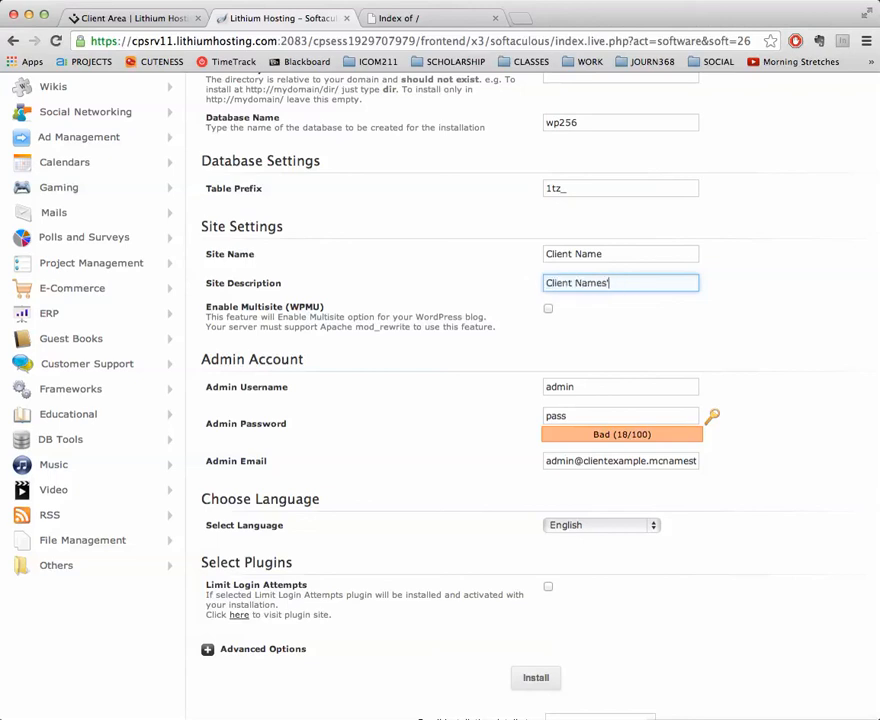
pyautogui.press('BackSpace')
pyautogui.write("'s Blog About X")
# Replace the default admin username with a custom username
pyautogui.scroll(-3, 574, 238)
pyautogui.click(582, 285)
pyautogui.moveTo(582, 285); pyautogui.dragTo(554, 285)
pyautogui.write('mcnames')
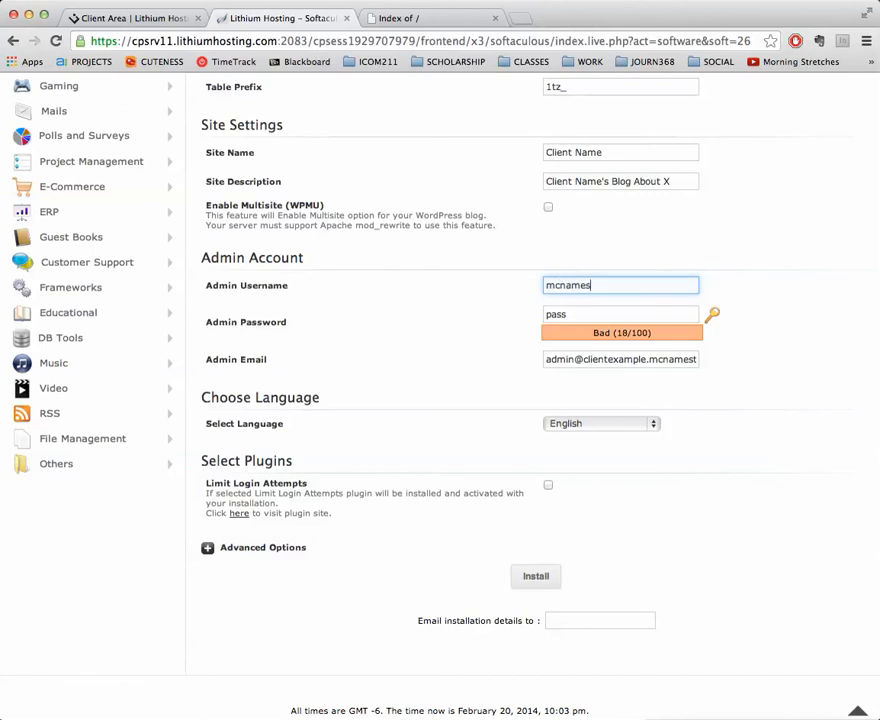
# Enter a new admin password that rates Strong (100/100)
pyautogui.press('Tab')
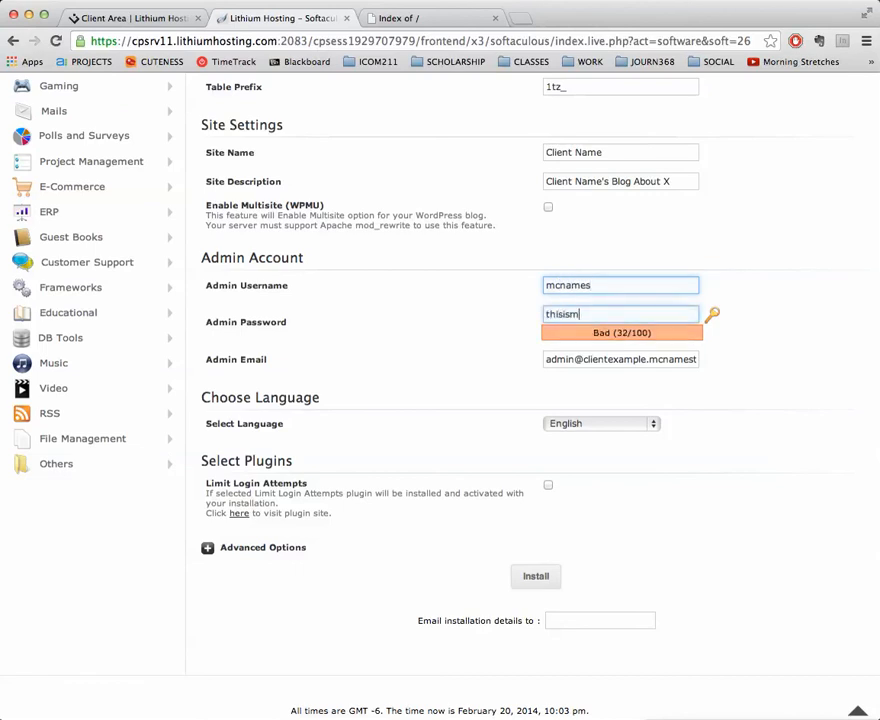
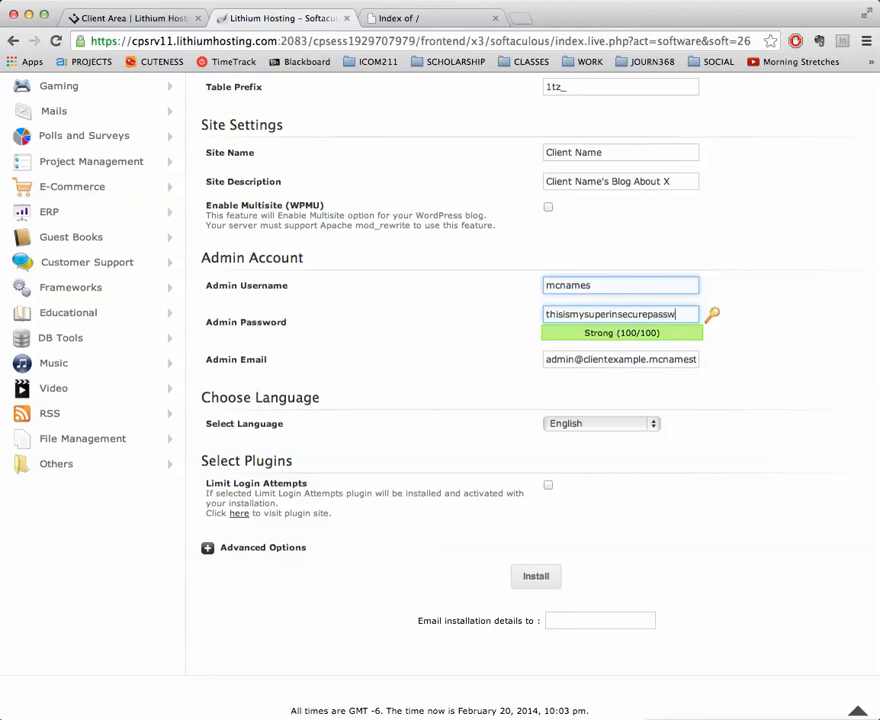
# Fill in the owner's Gmail address as the admin e-mail
pyautogui.press('Tab')
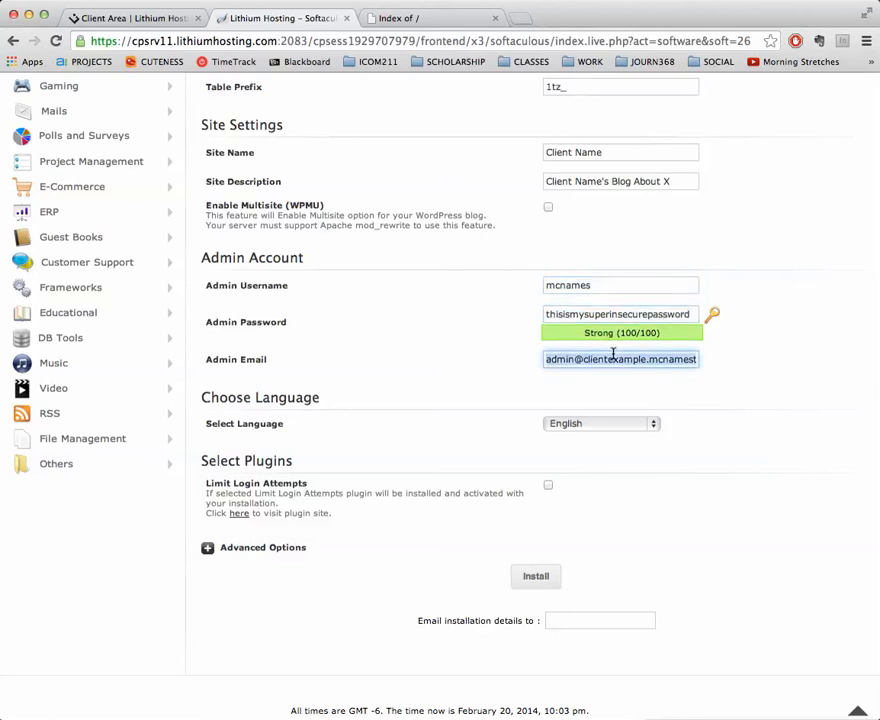
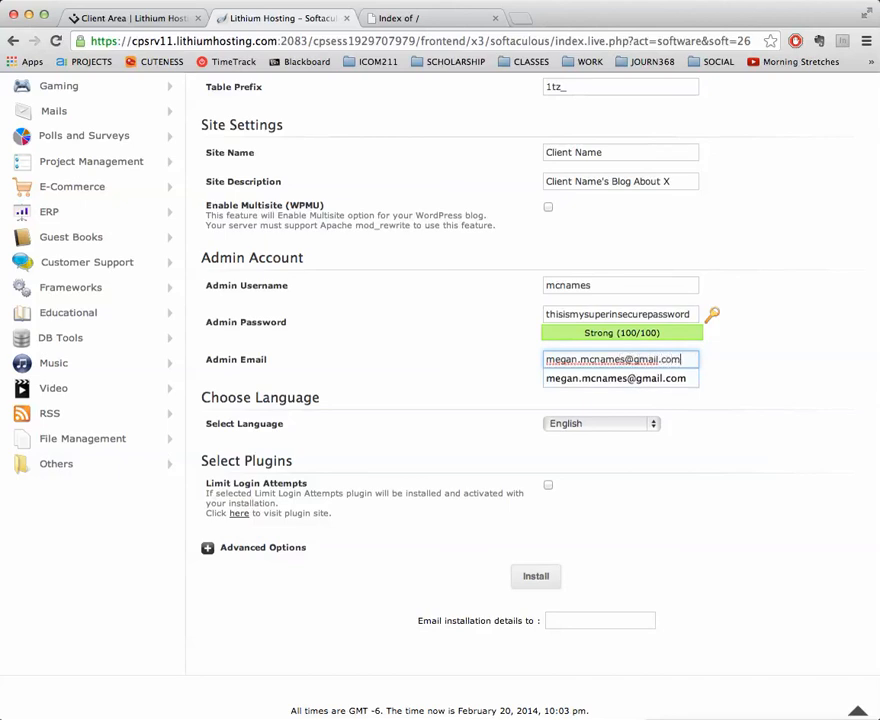